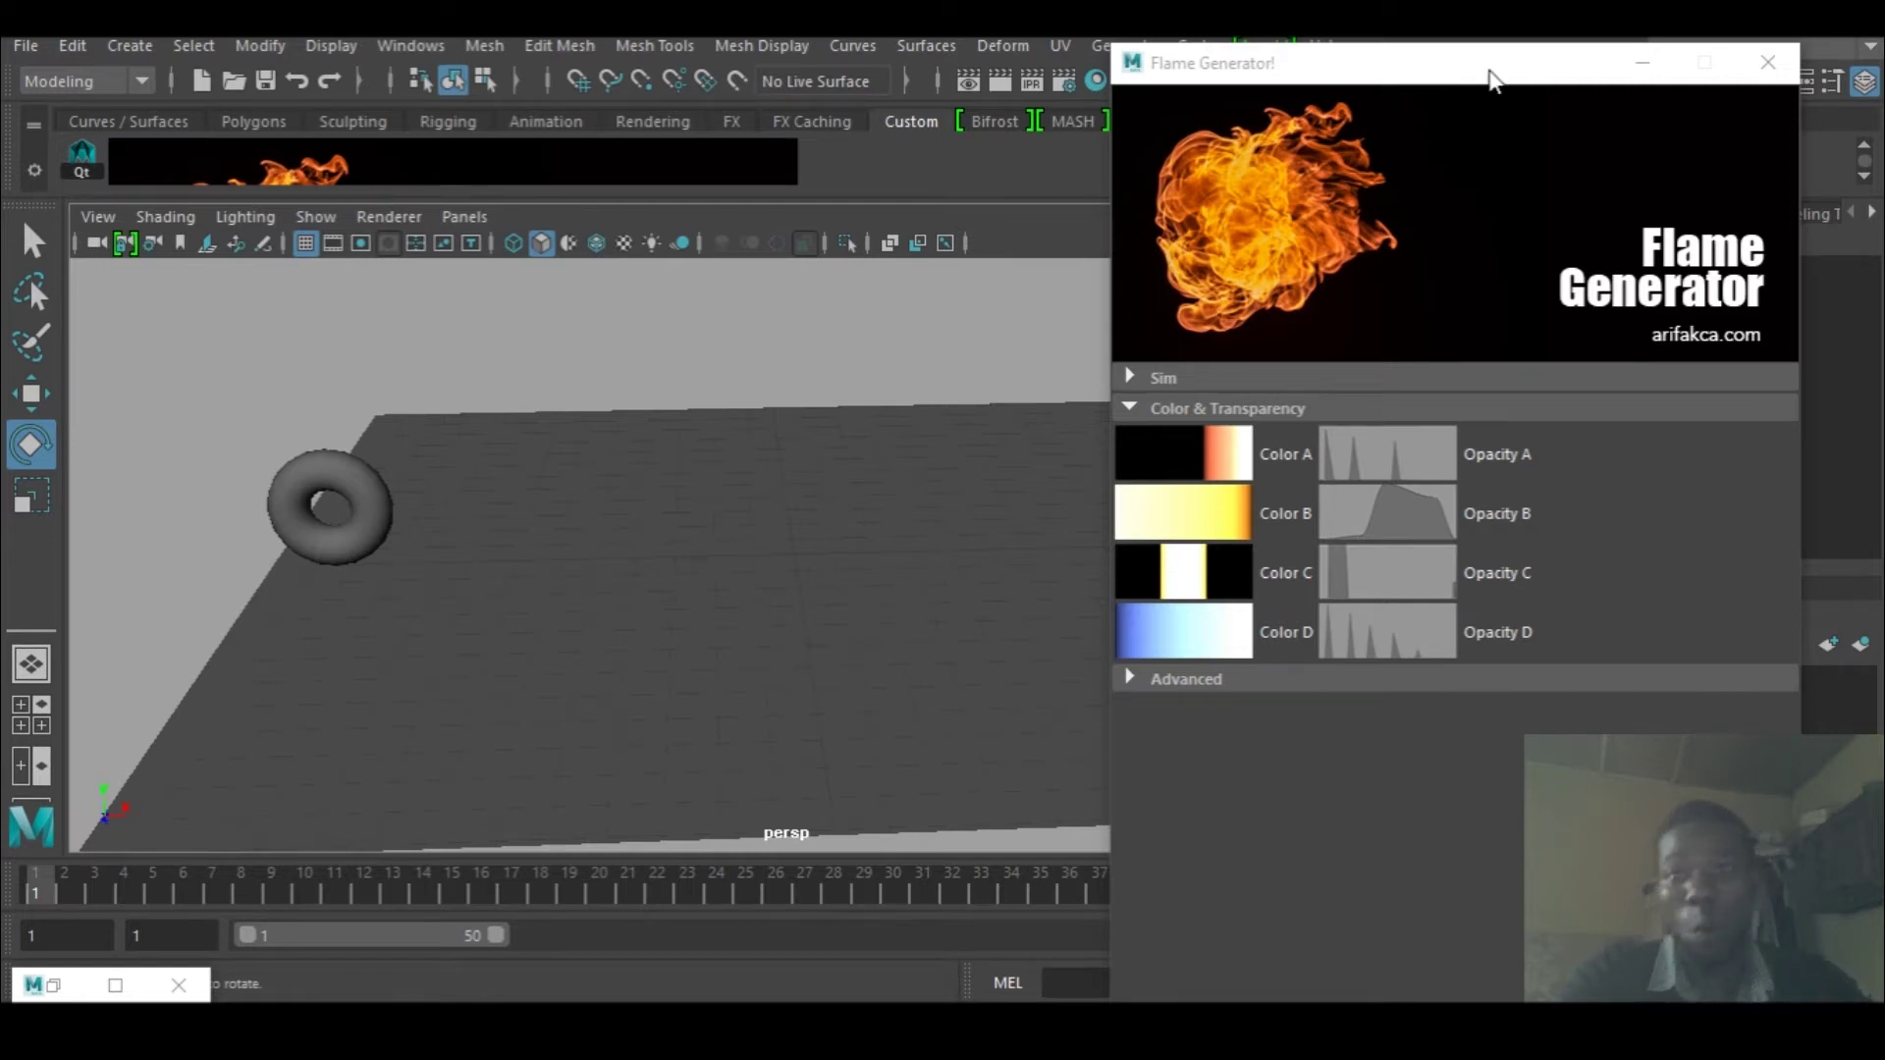
# - Close the Flame Generator! window to reveal the torus above the ground plane
pyautogui.click(1765, 61)
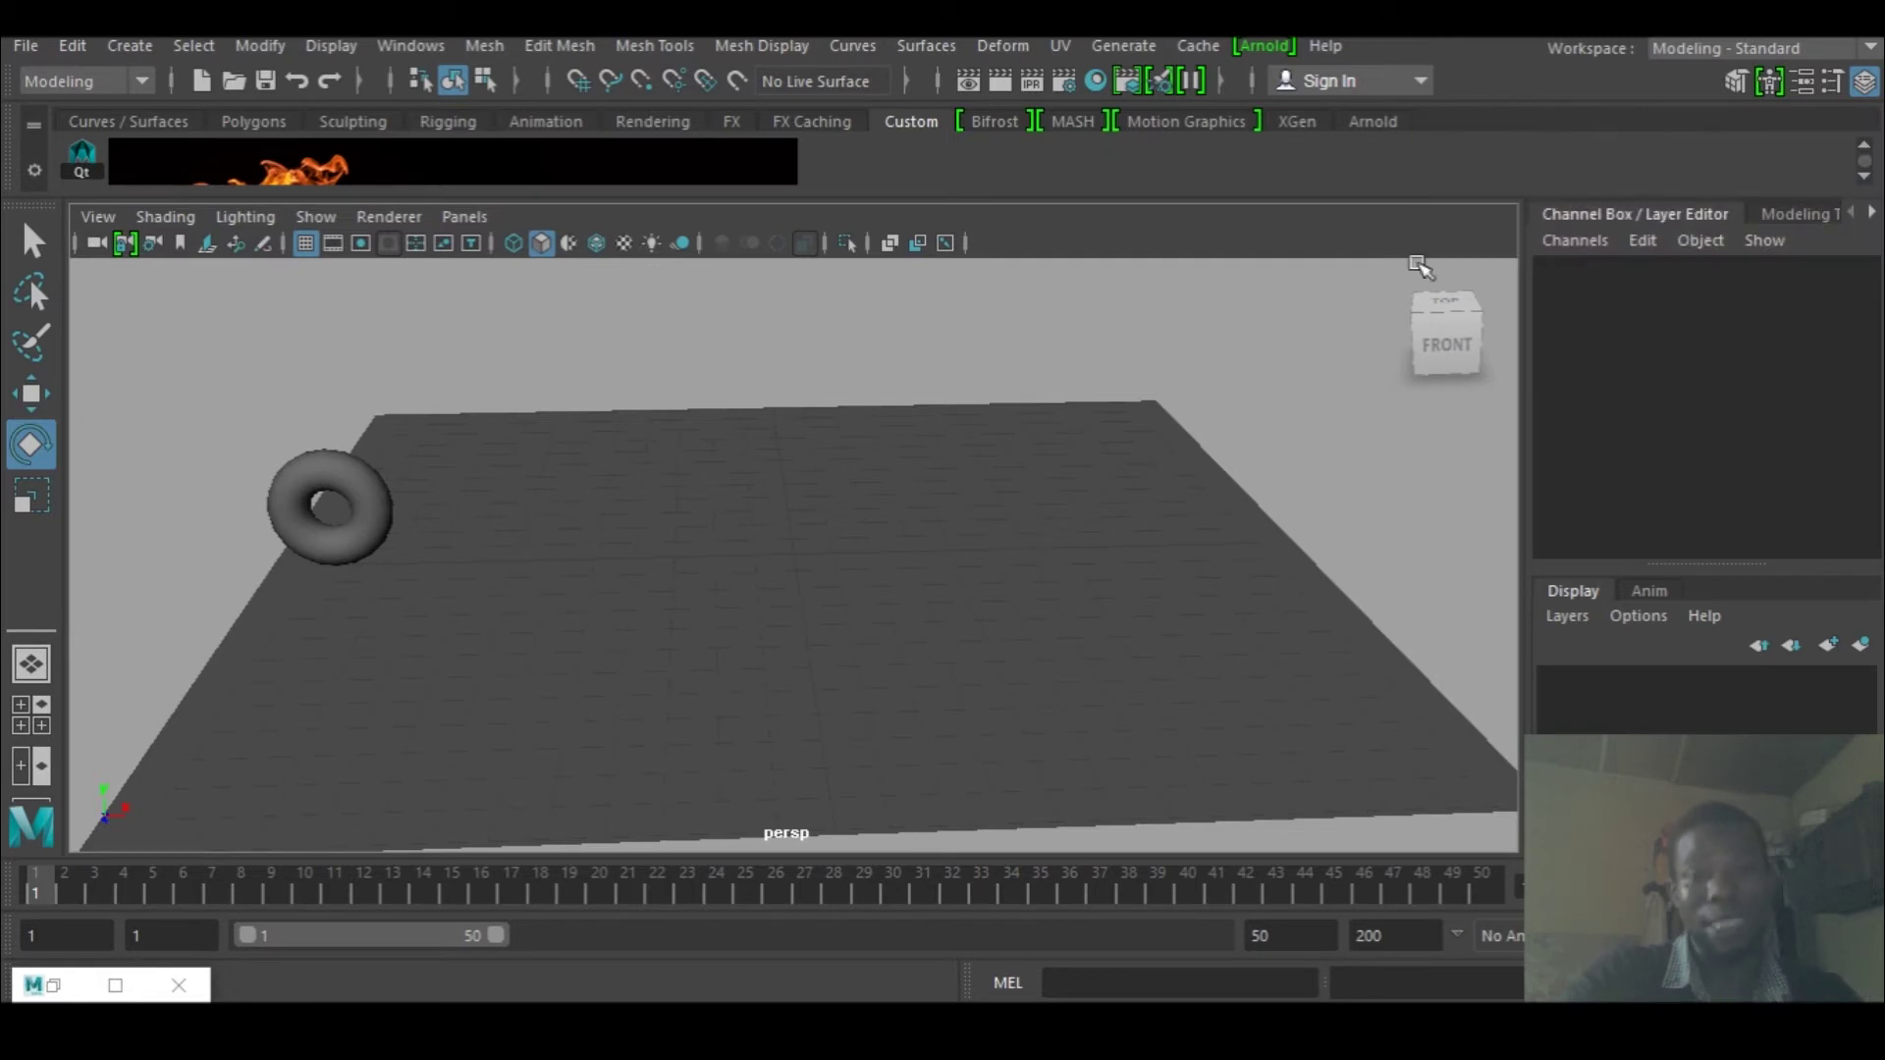
# - Scrub through the torus rolling animation, return to the start frame, and select the torus
pyautogui.moveTo(51, 892); pyautogui.dragTo(889, 895)
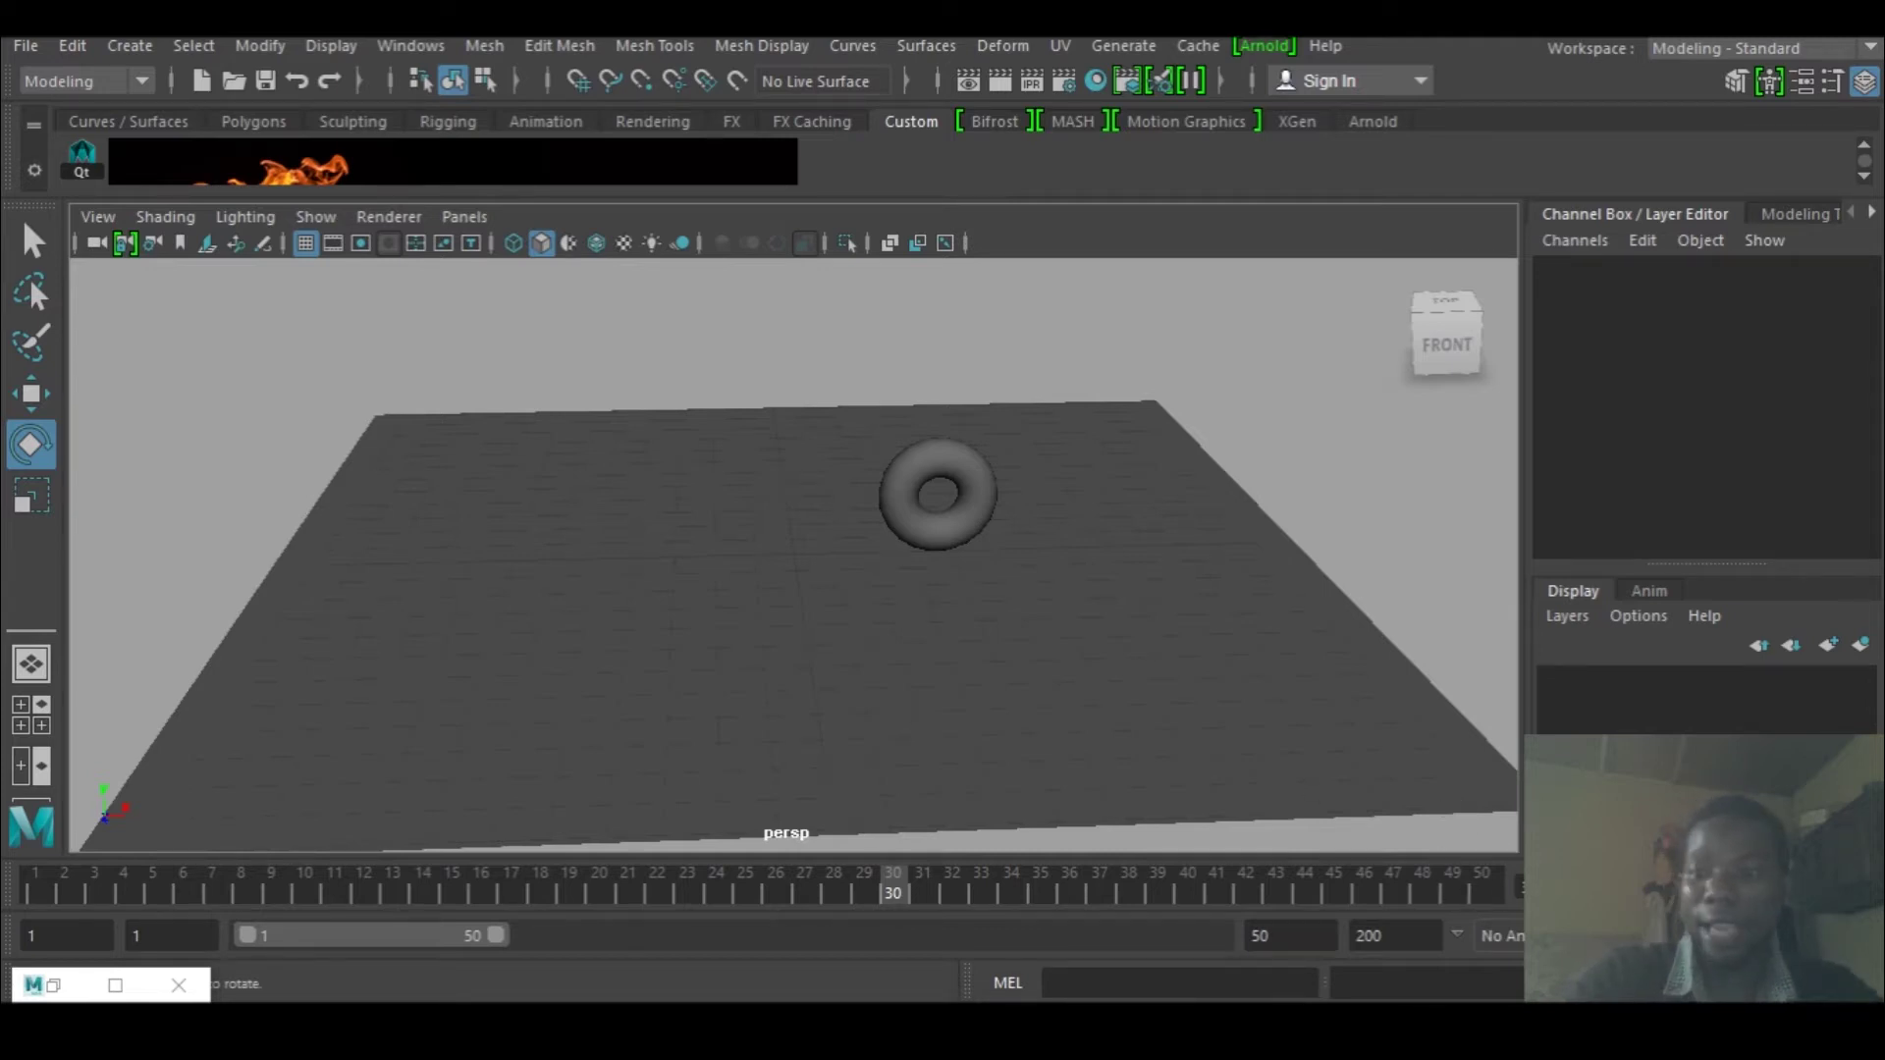
pyautogui.hotkey('alt', 'shift', 'v')
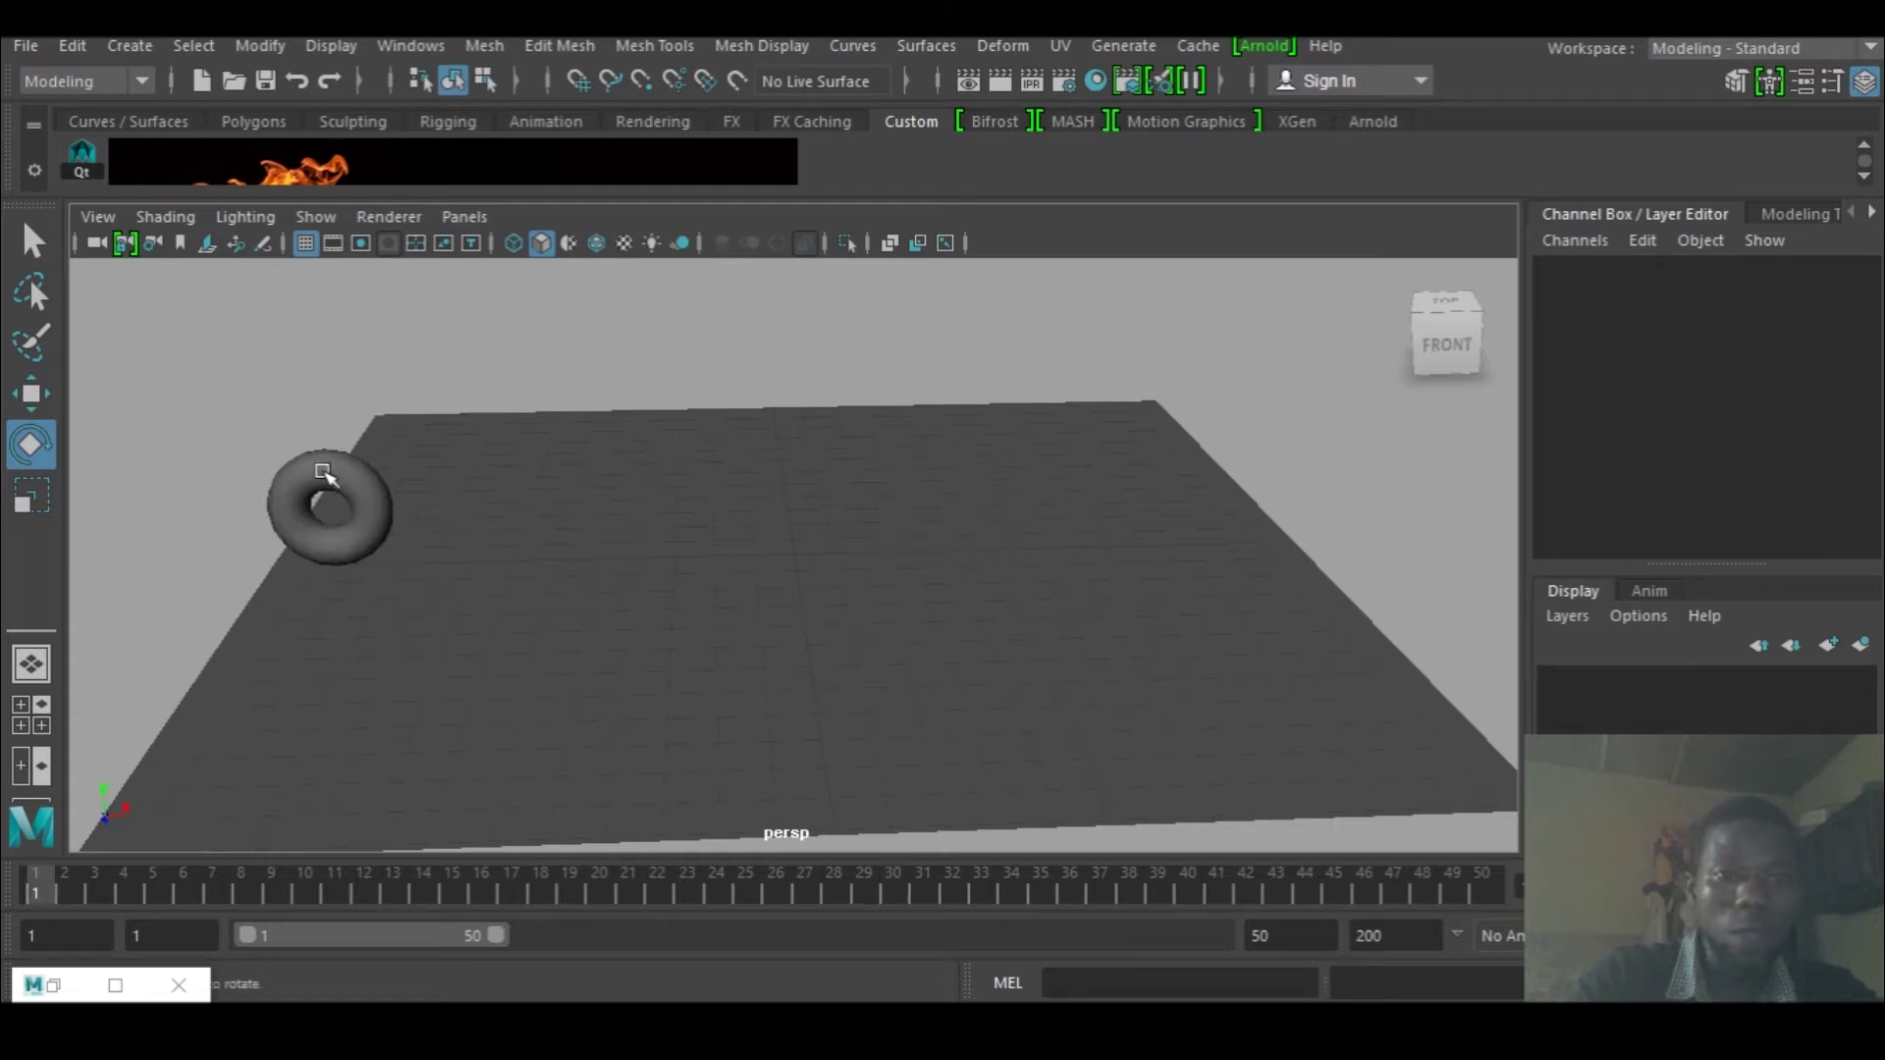
pyautogui.click(324, 473)
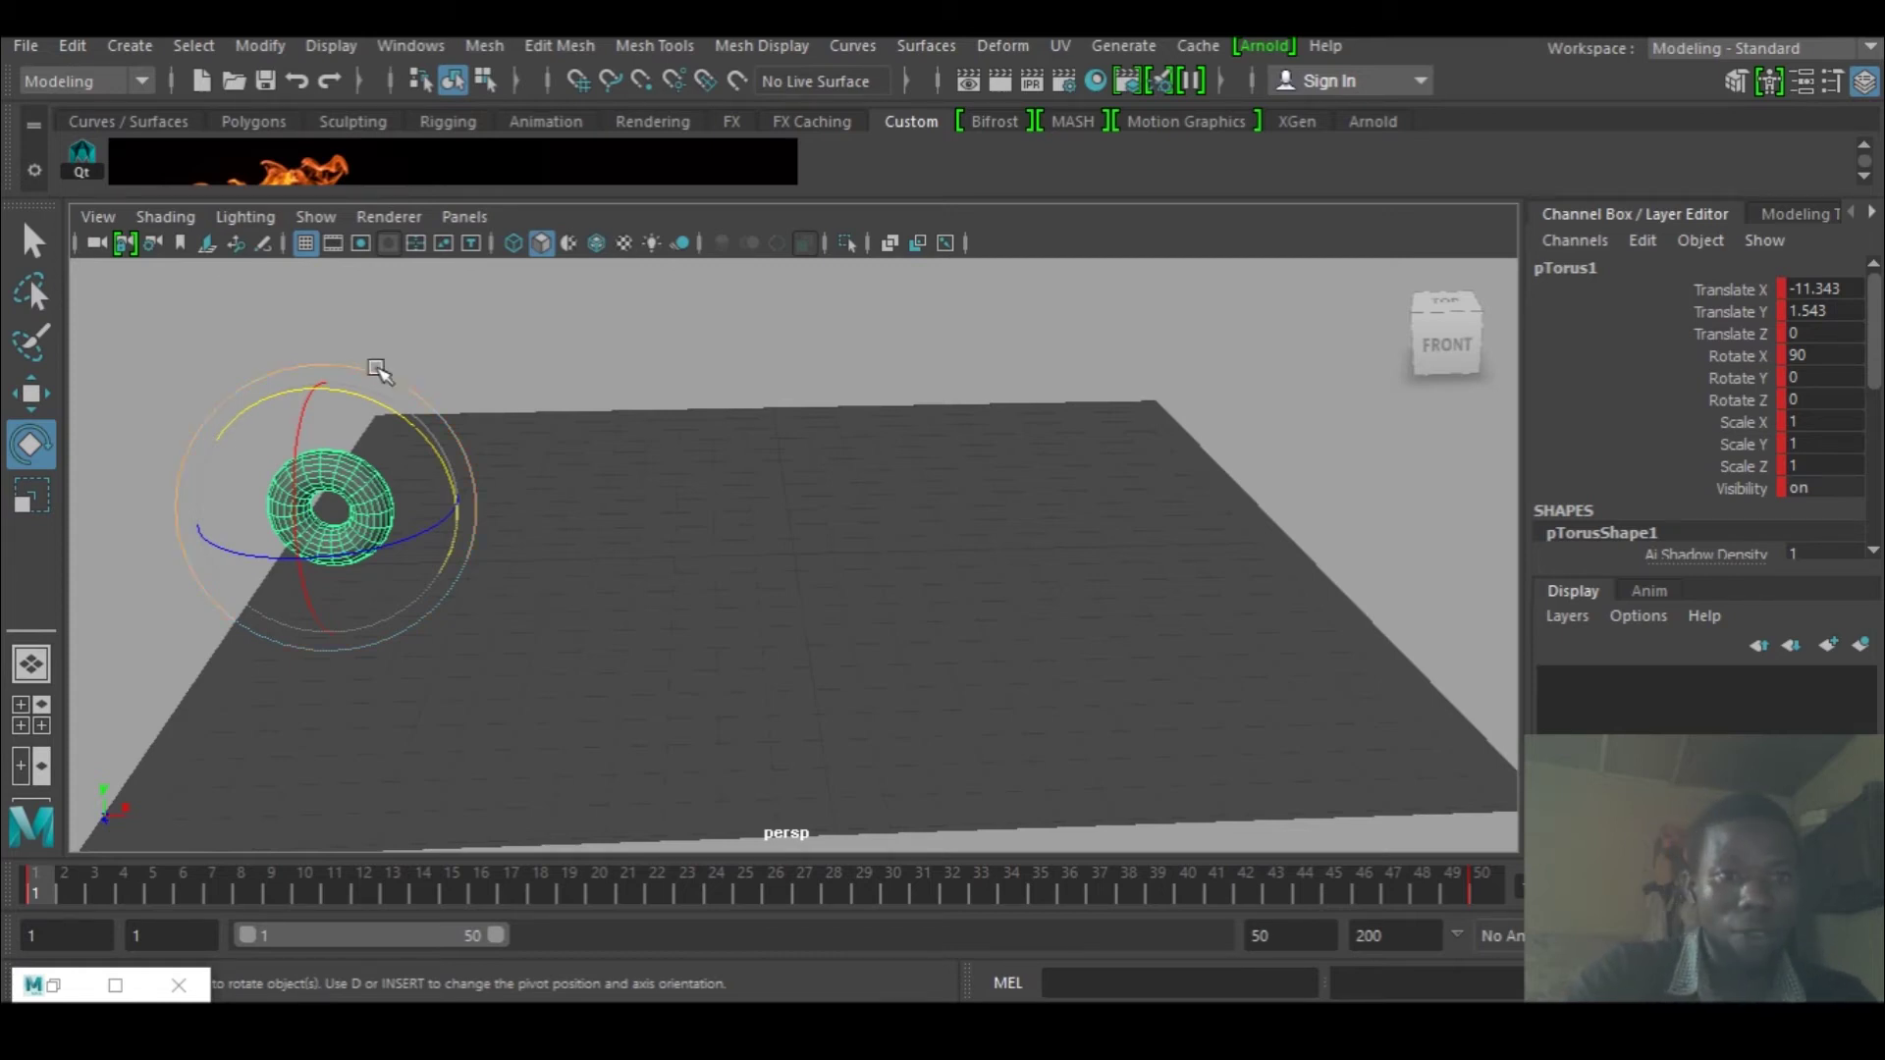
# - Reselect the torus and launch Flame Generator from the Custom shelf
pyautogui.click(434, 344)
pyautogui.click(356, 473)
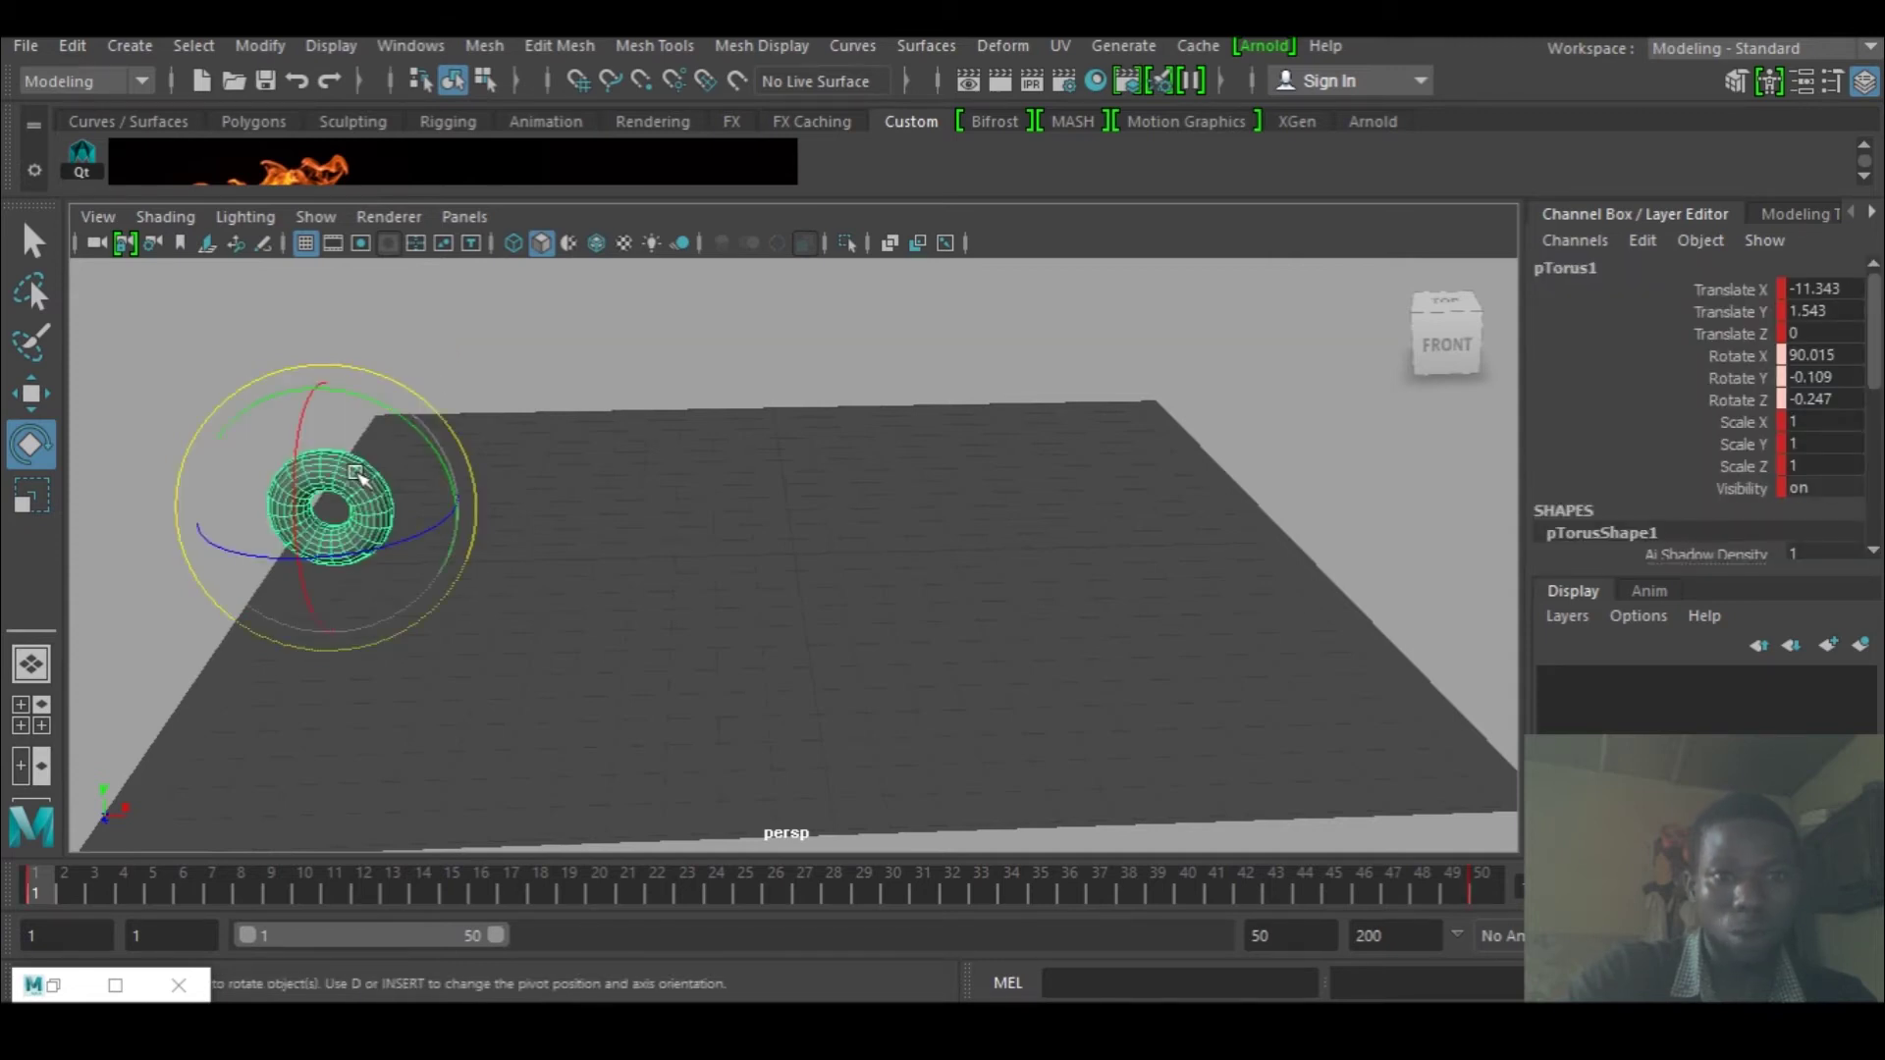
pyautogui.click(458, 165)
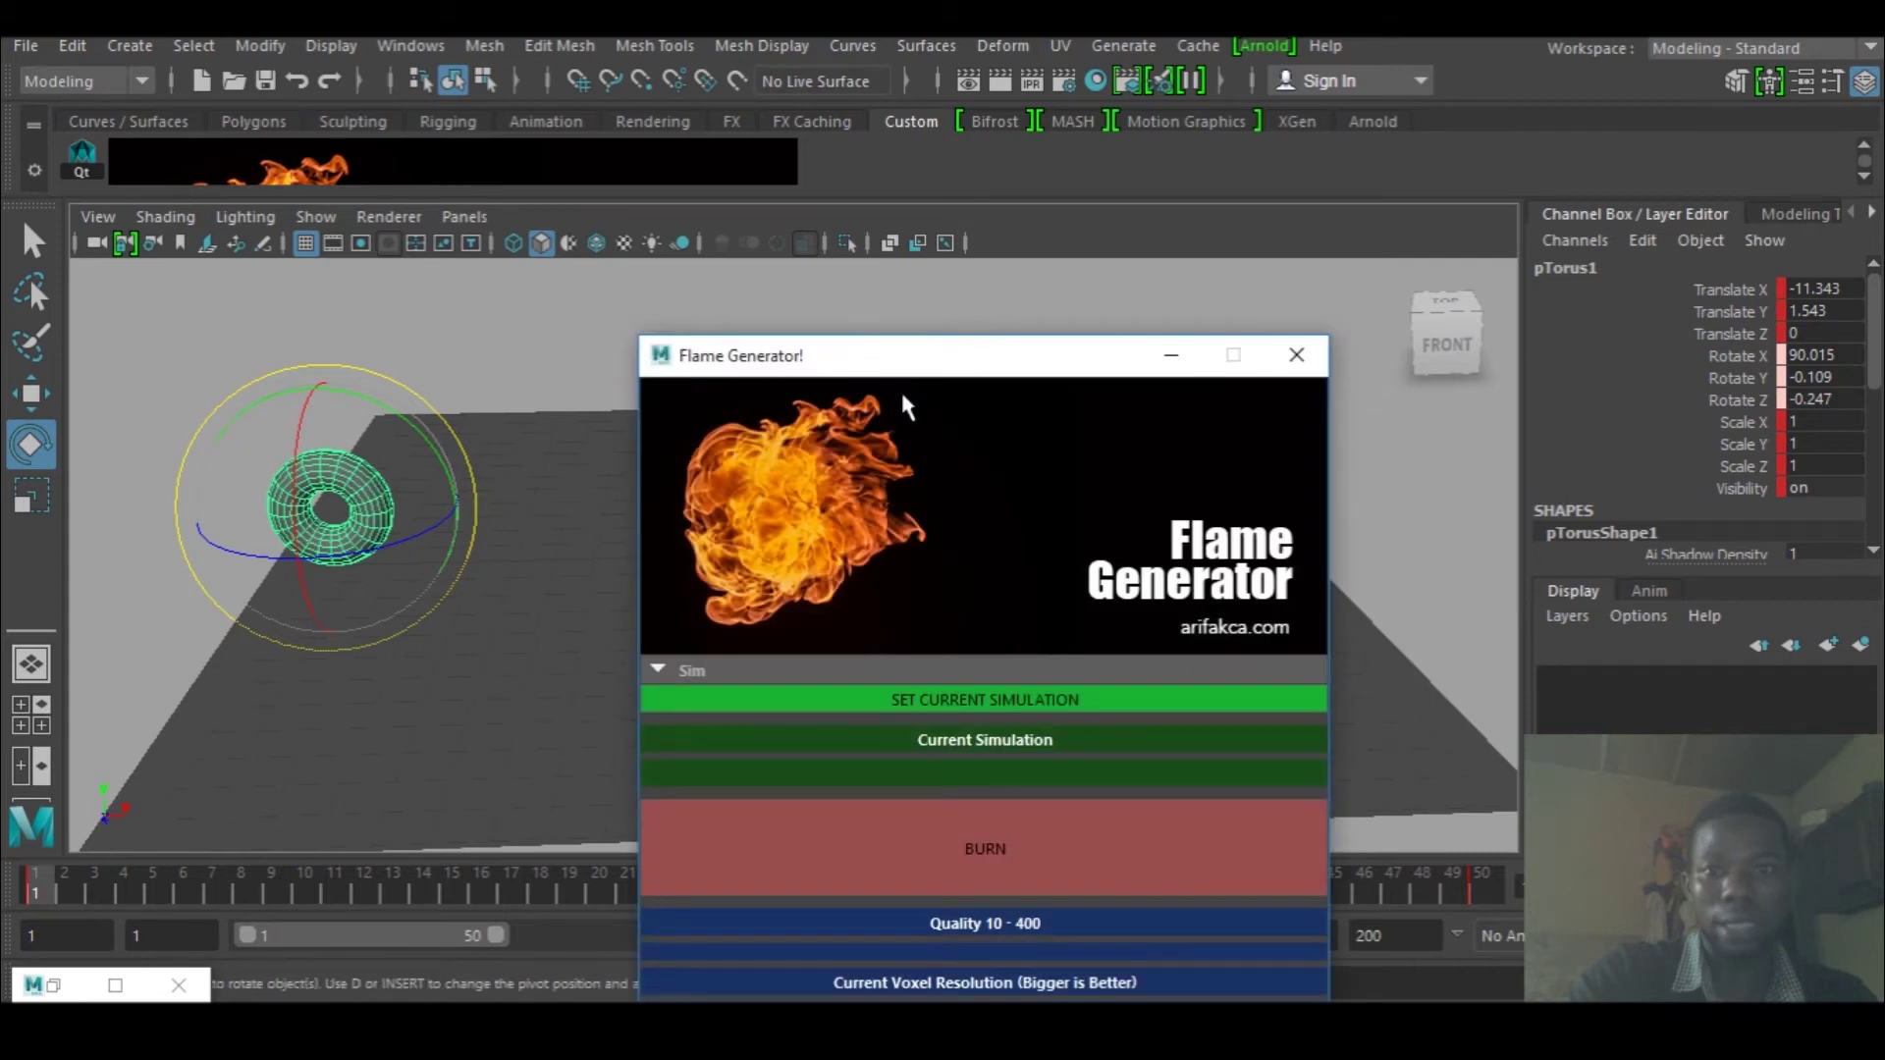
# - Generate the fluidShape1 fire from the torus with BURN and raise quality to 94
pyautogui.moveTo(920, 361)
pyautogui.mouseDown()
pyautogui.moveTo(1115, 294)
pyautogui.moveTo(1279, 92)
pyautogui.mouseUp()
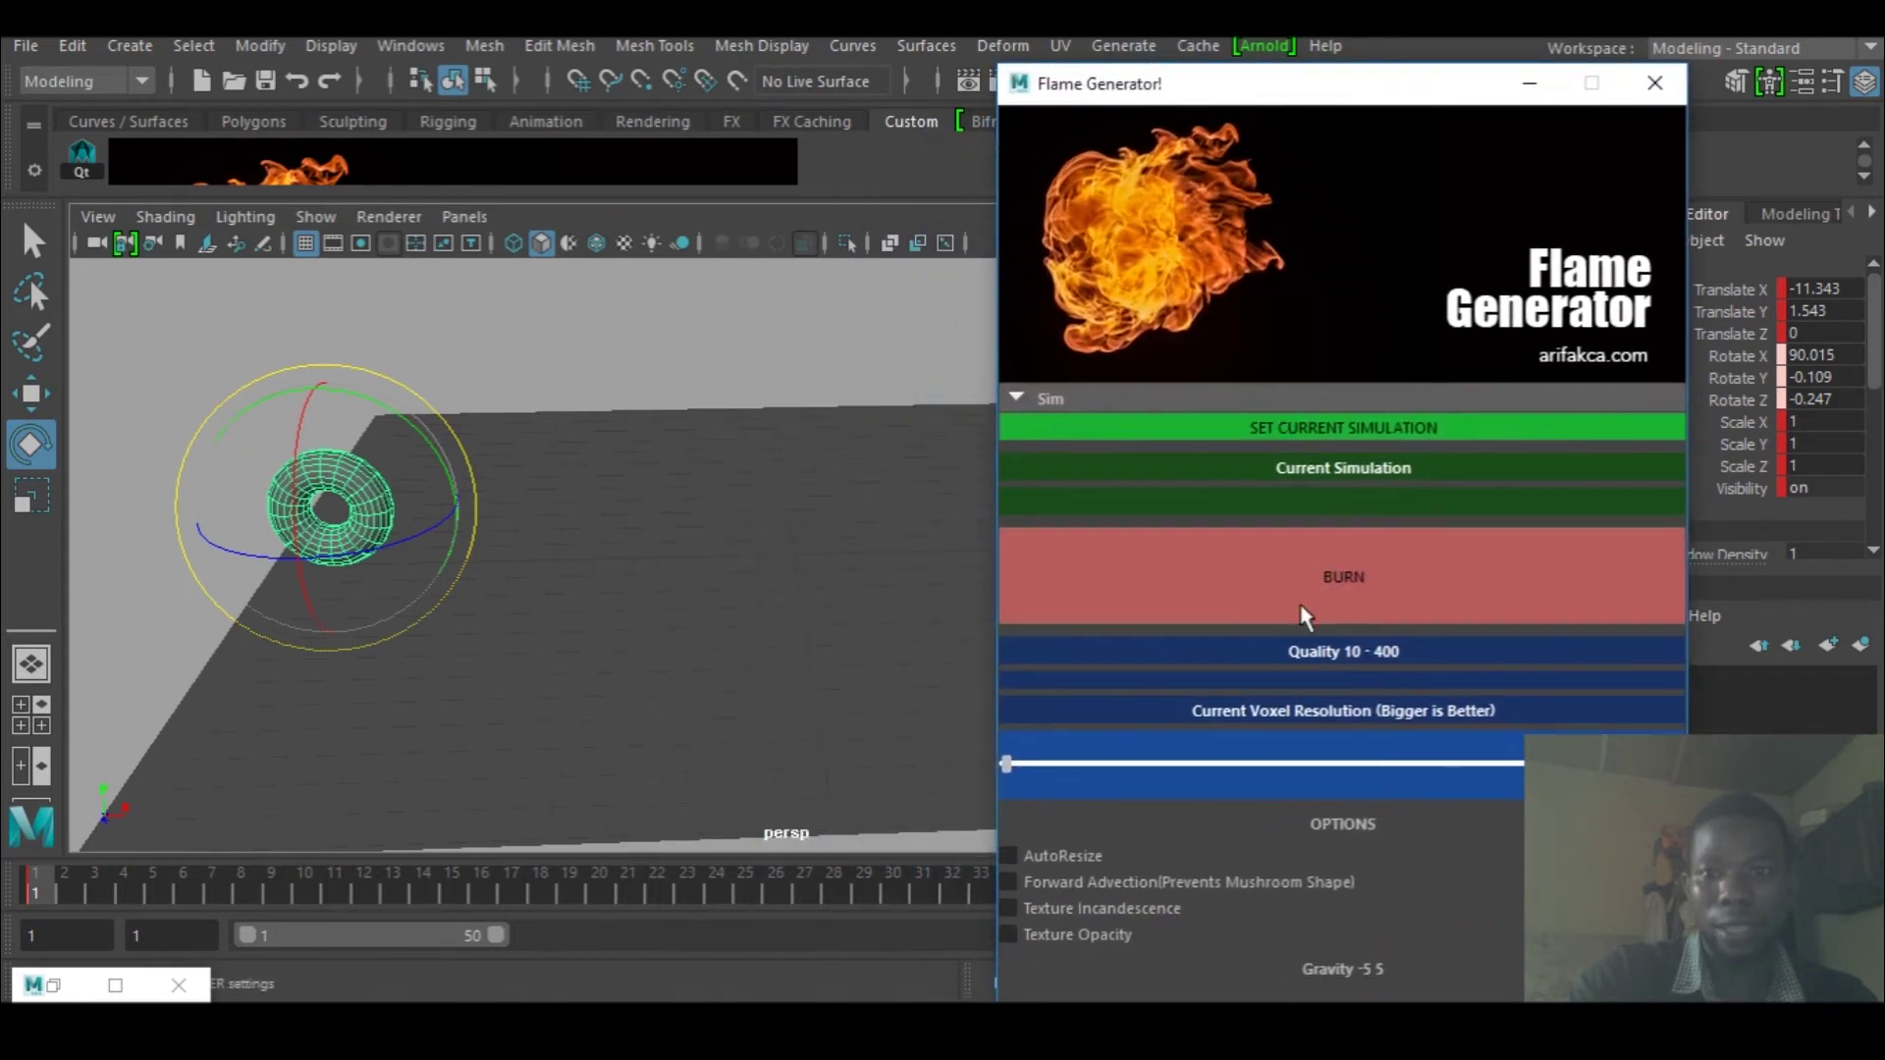
pyautogui.click(1394, 586)
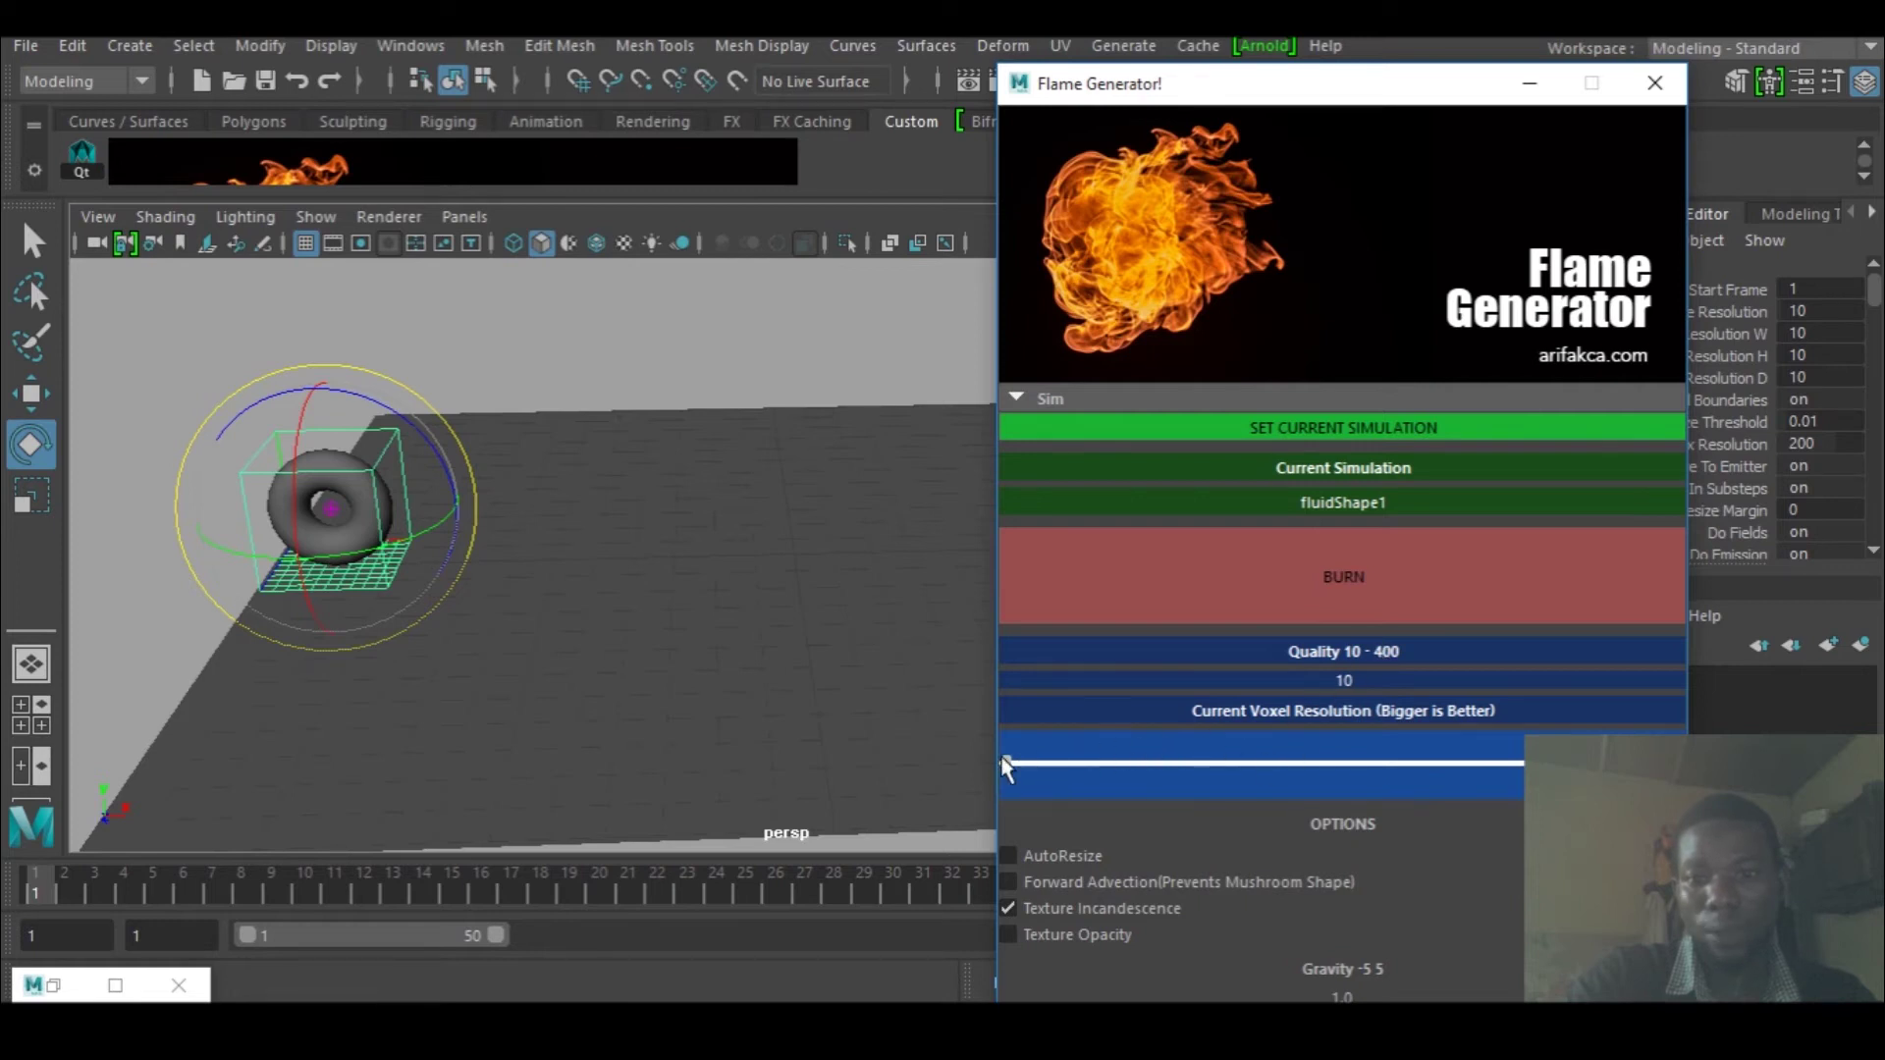
pyautogui.moveTo(1005, 763); pyautogui.dragTo(1154, 811)
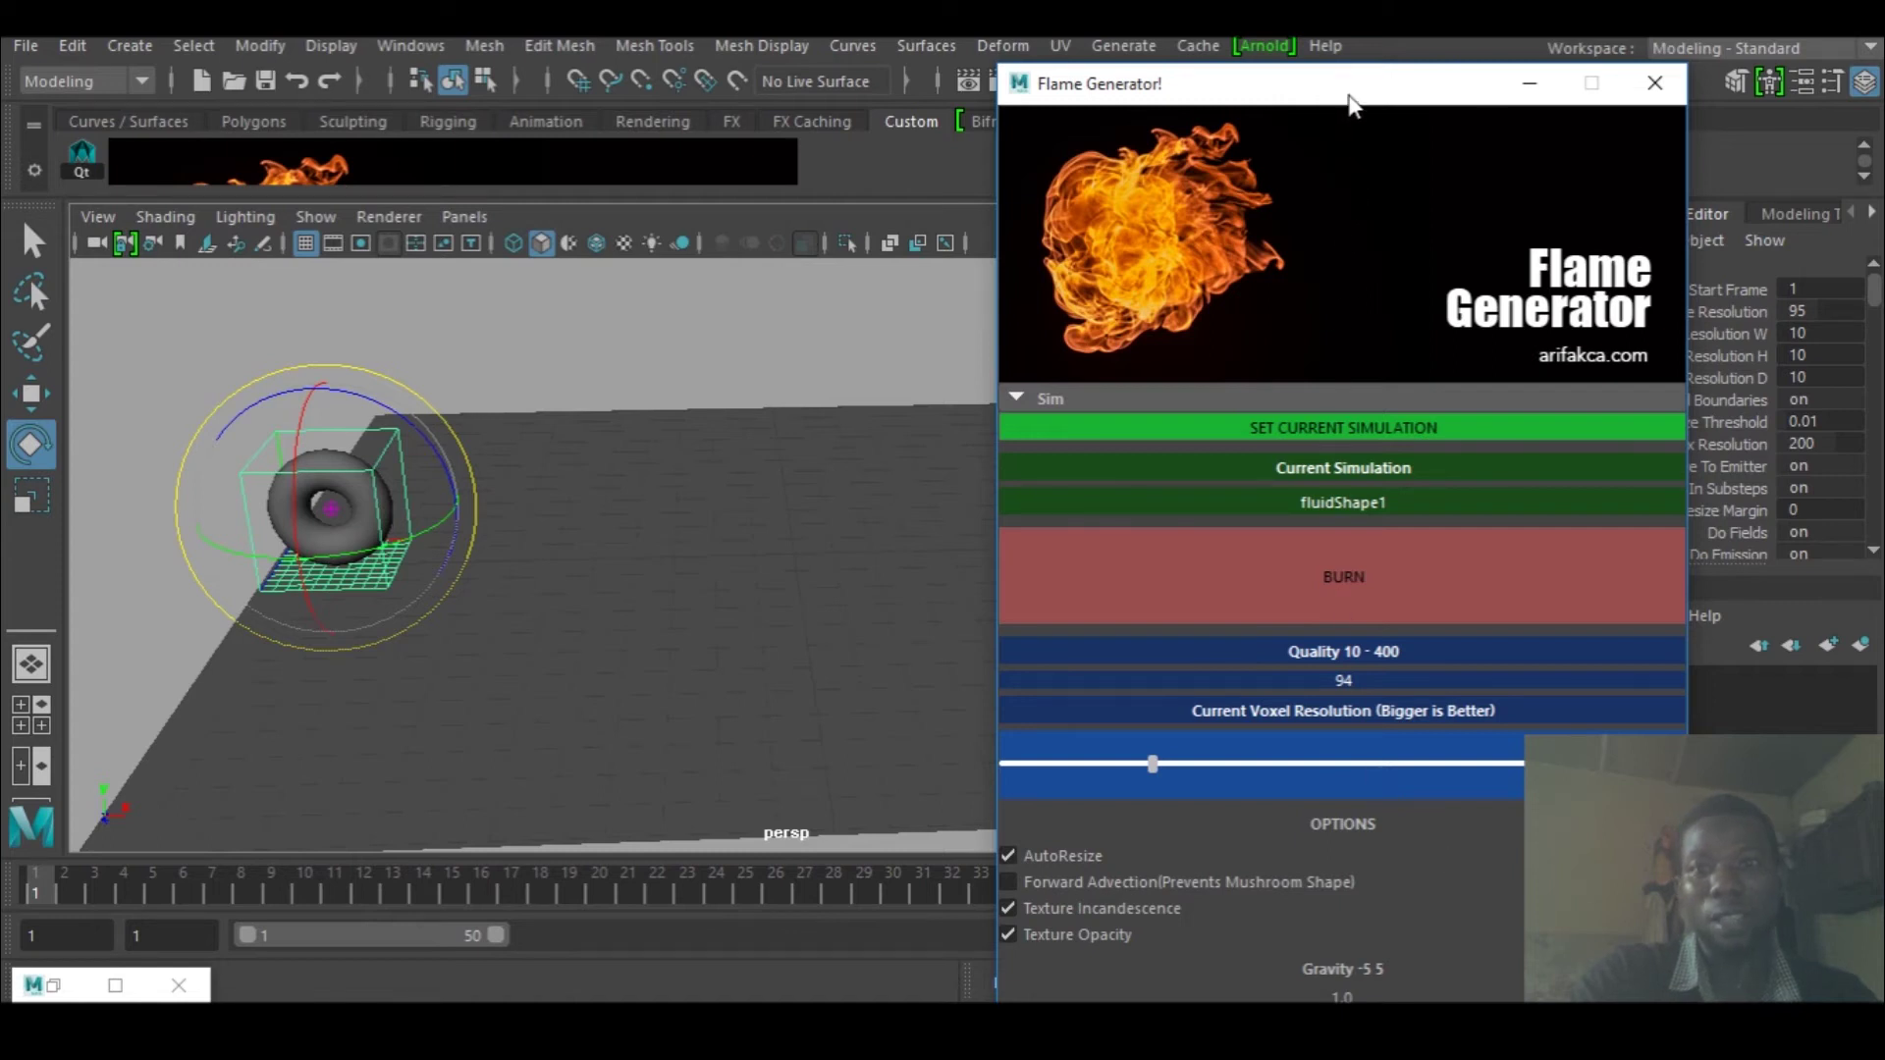
pyautogui.moveTo(1350, 102); pyautogui.dragTo(1315, 49)
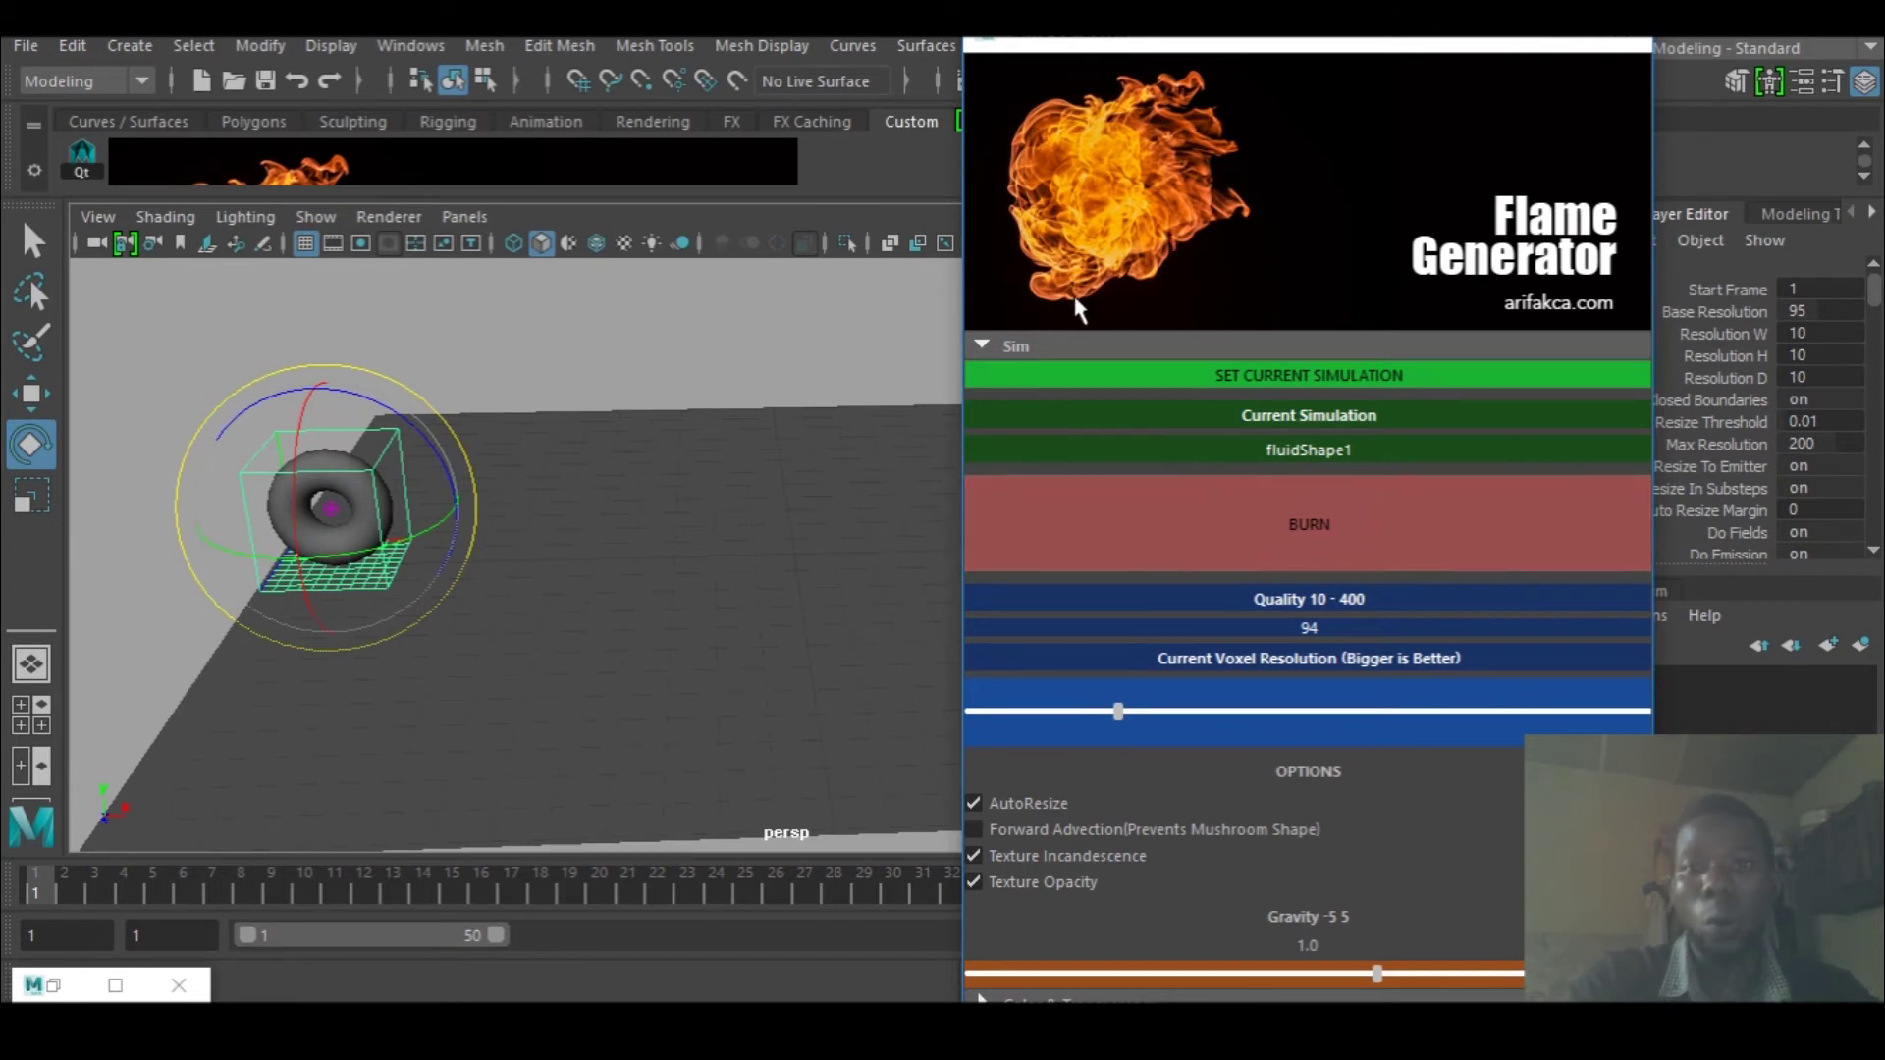
# - Collapse the Sim section, review Color & Transparency, and minimize Flame Generator
pyautogui.click(1015, 349)
pyautogui.click(1034, 378)
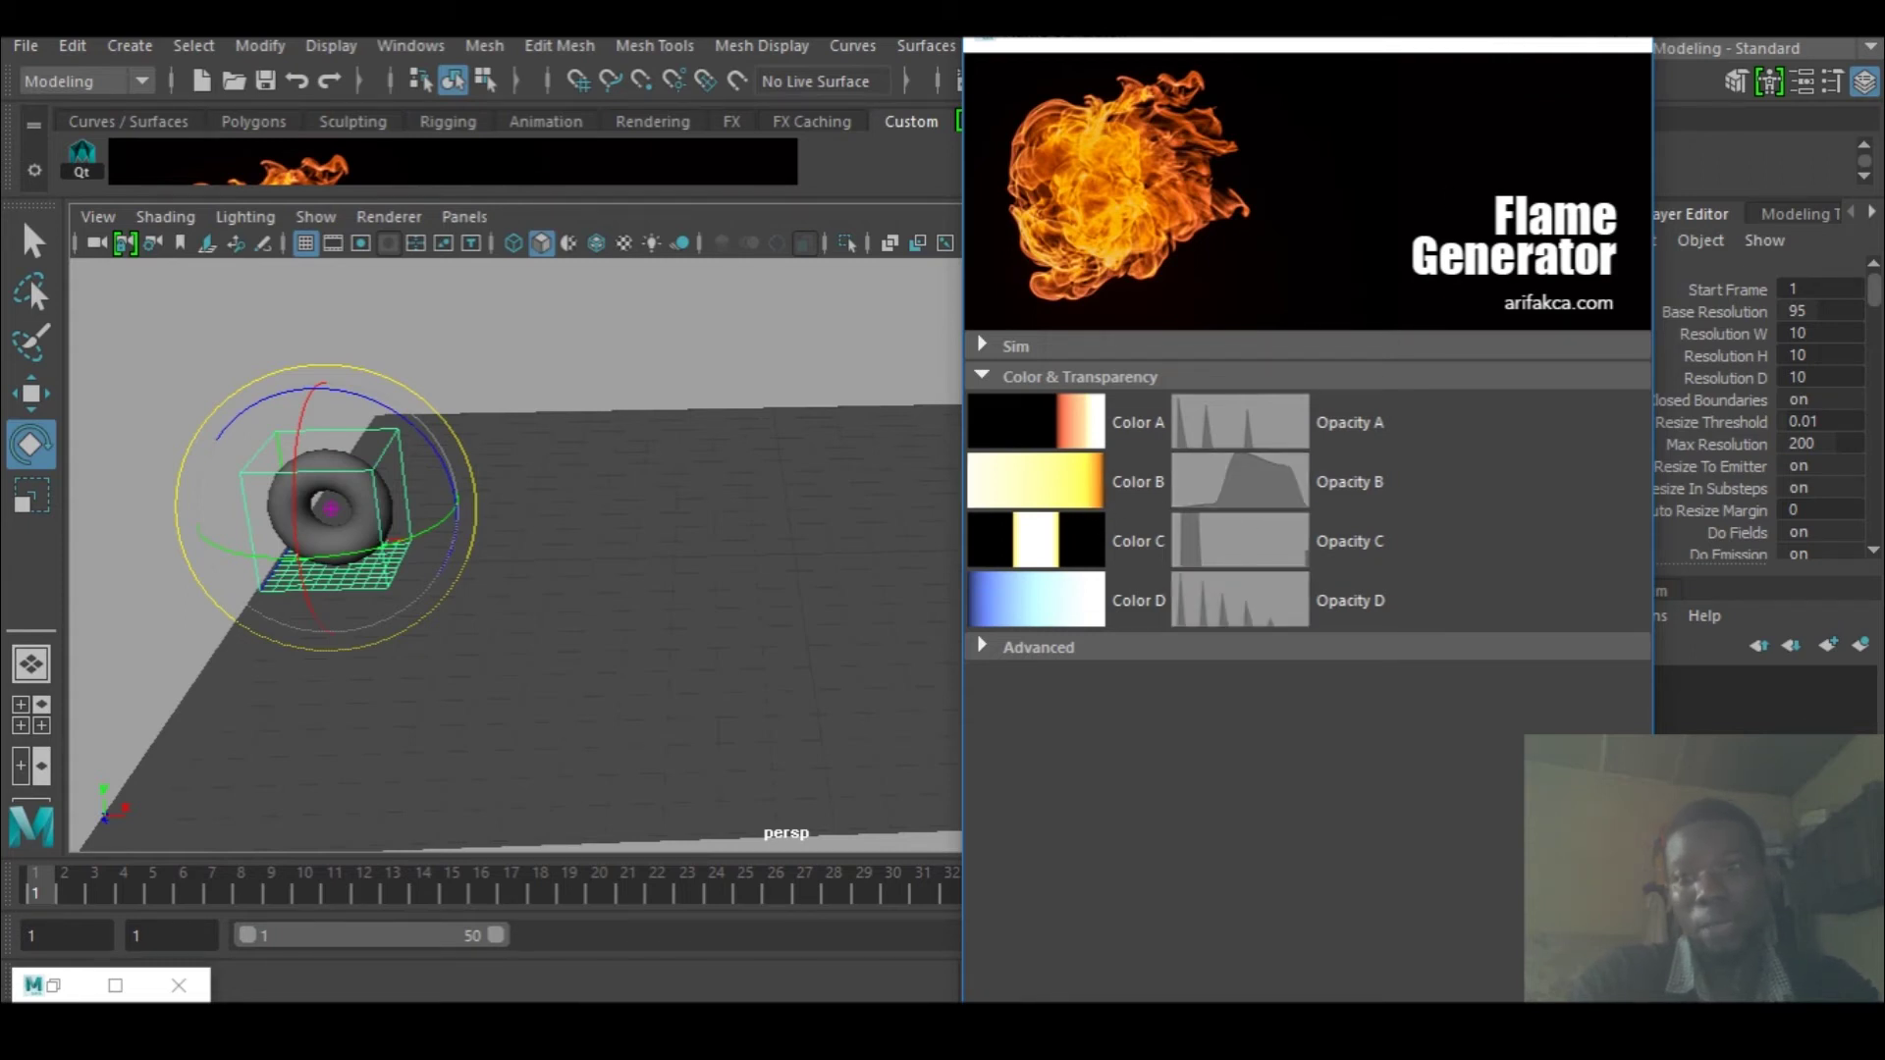
pyautogui.click(1500, 41)
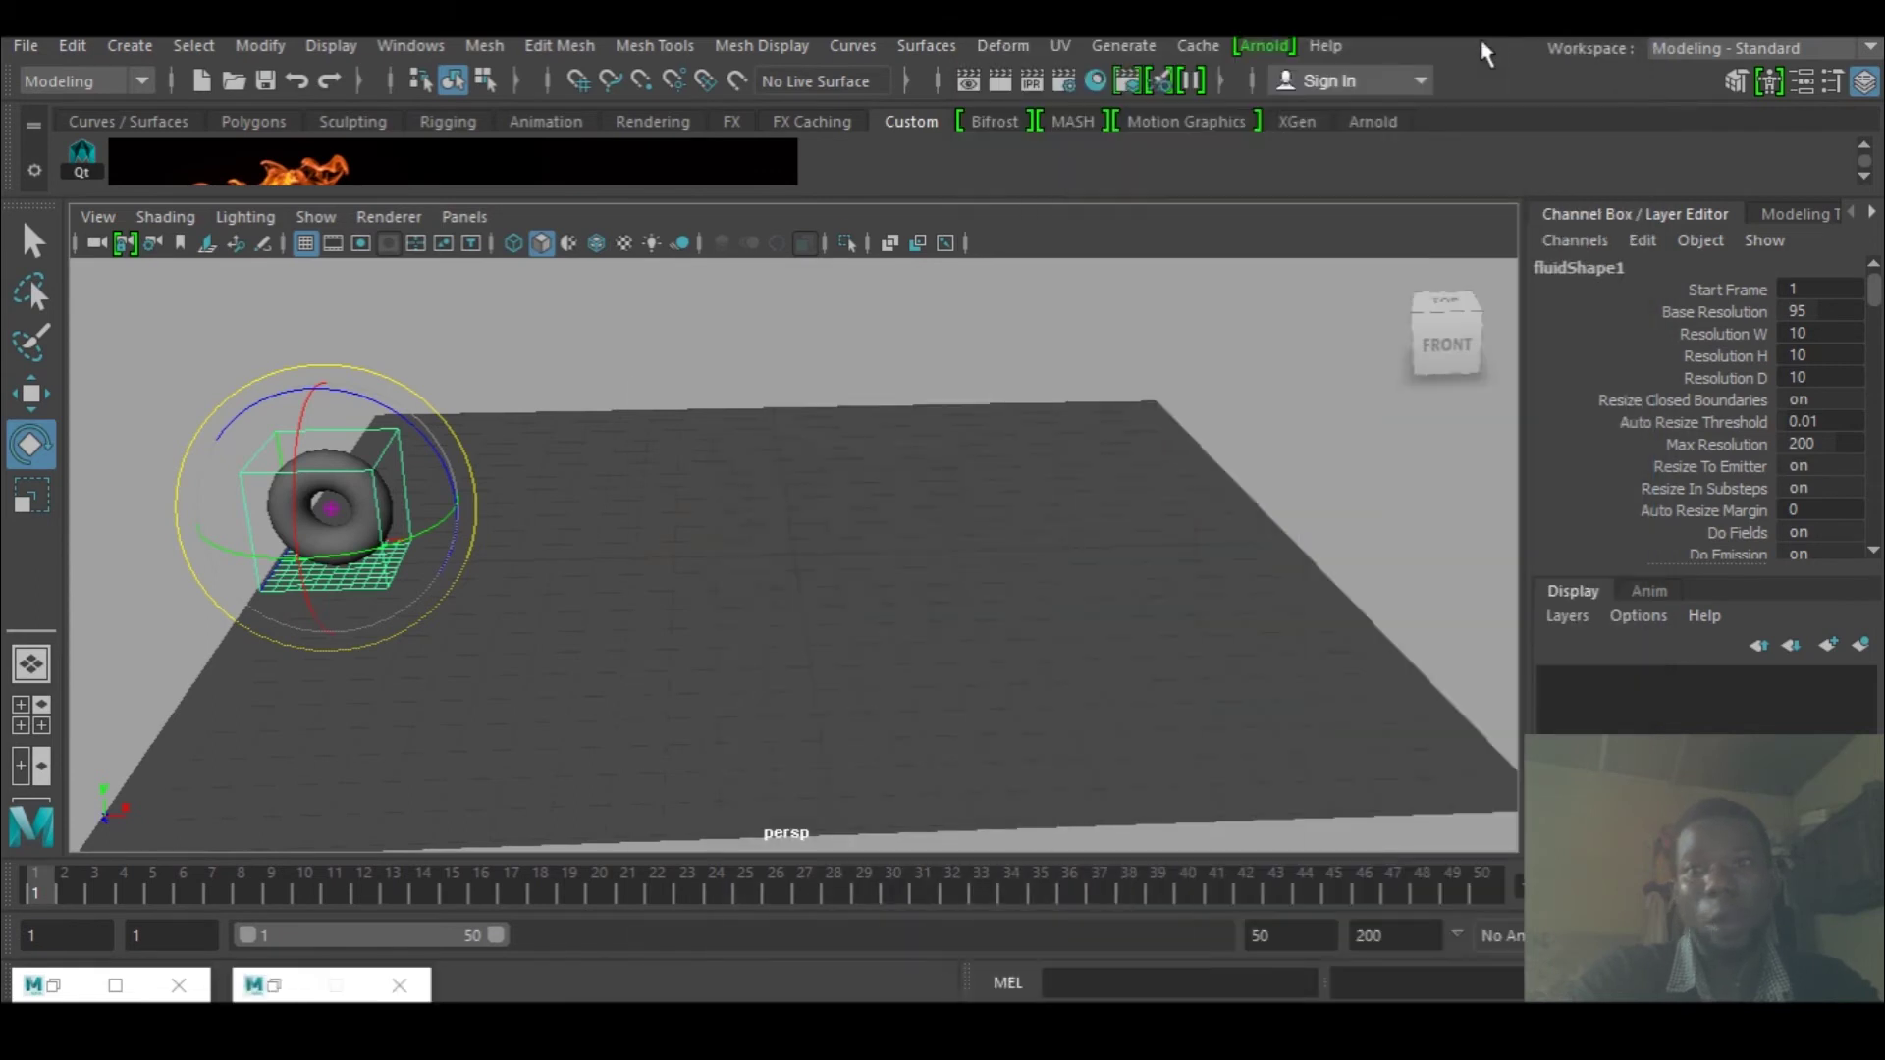
# - Render the fire scene in a refreshed Arnold RenderView, then minimize the render window
pyautogui.click(1263, 47)
pyautogui.click(1314, 93)
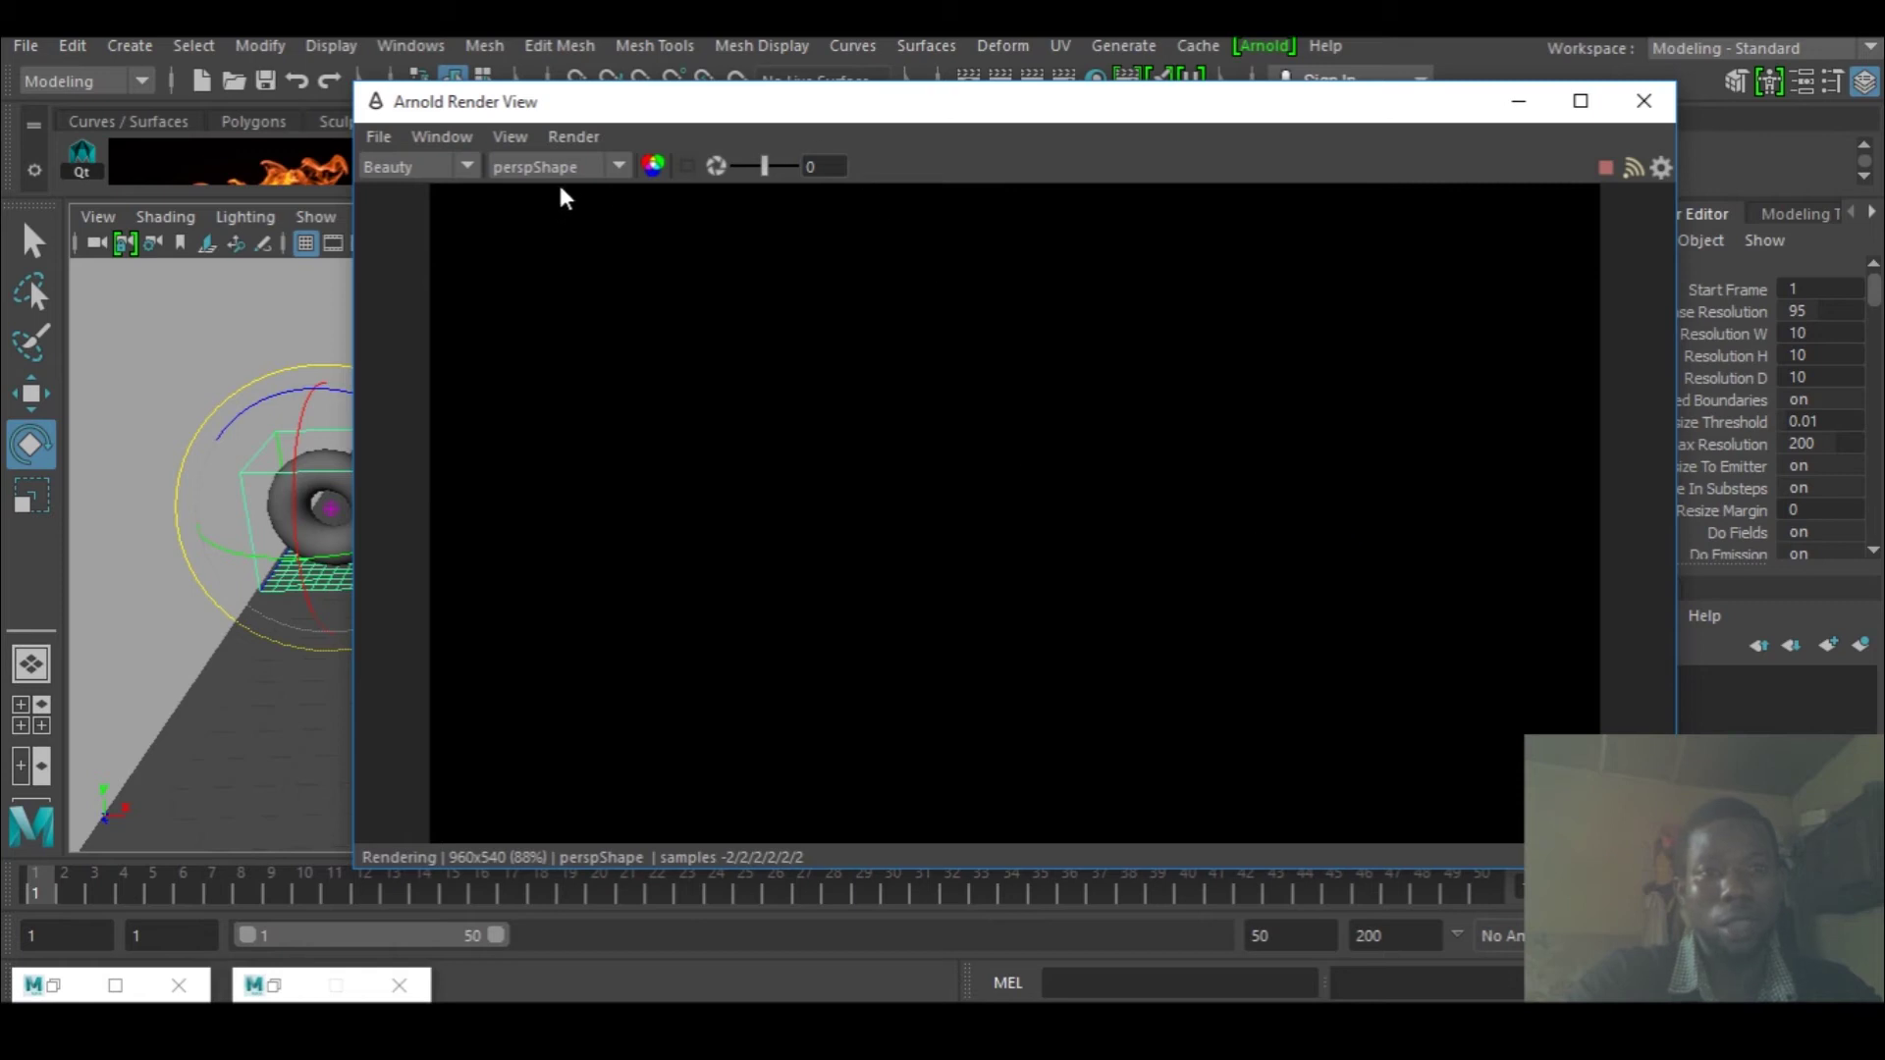
pyautogui.click(565, 140)
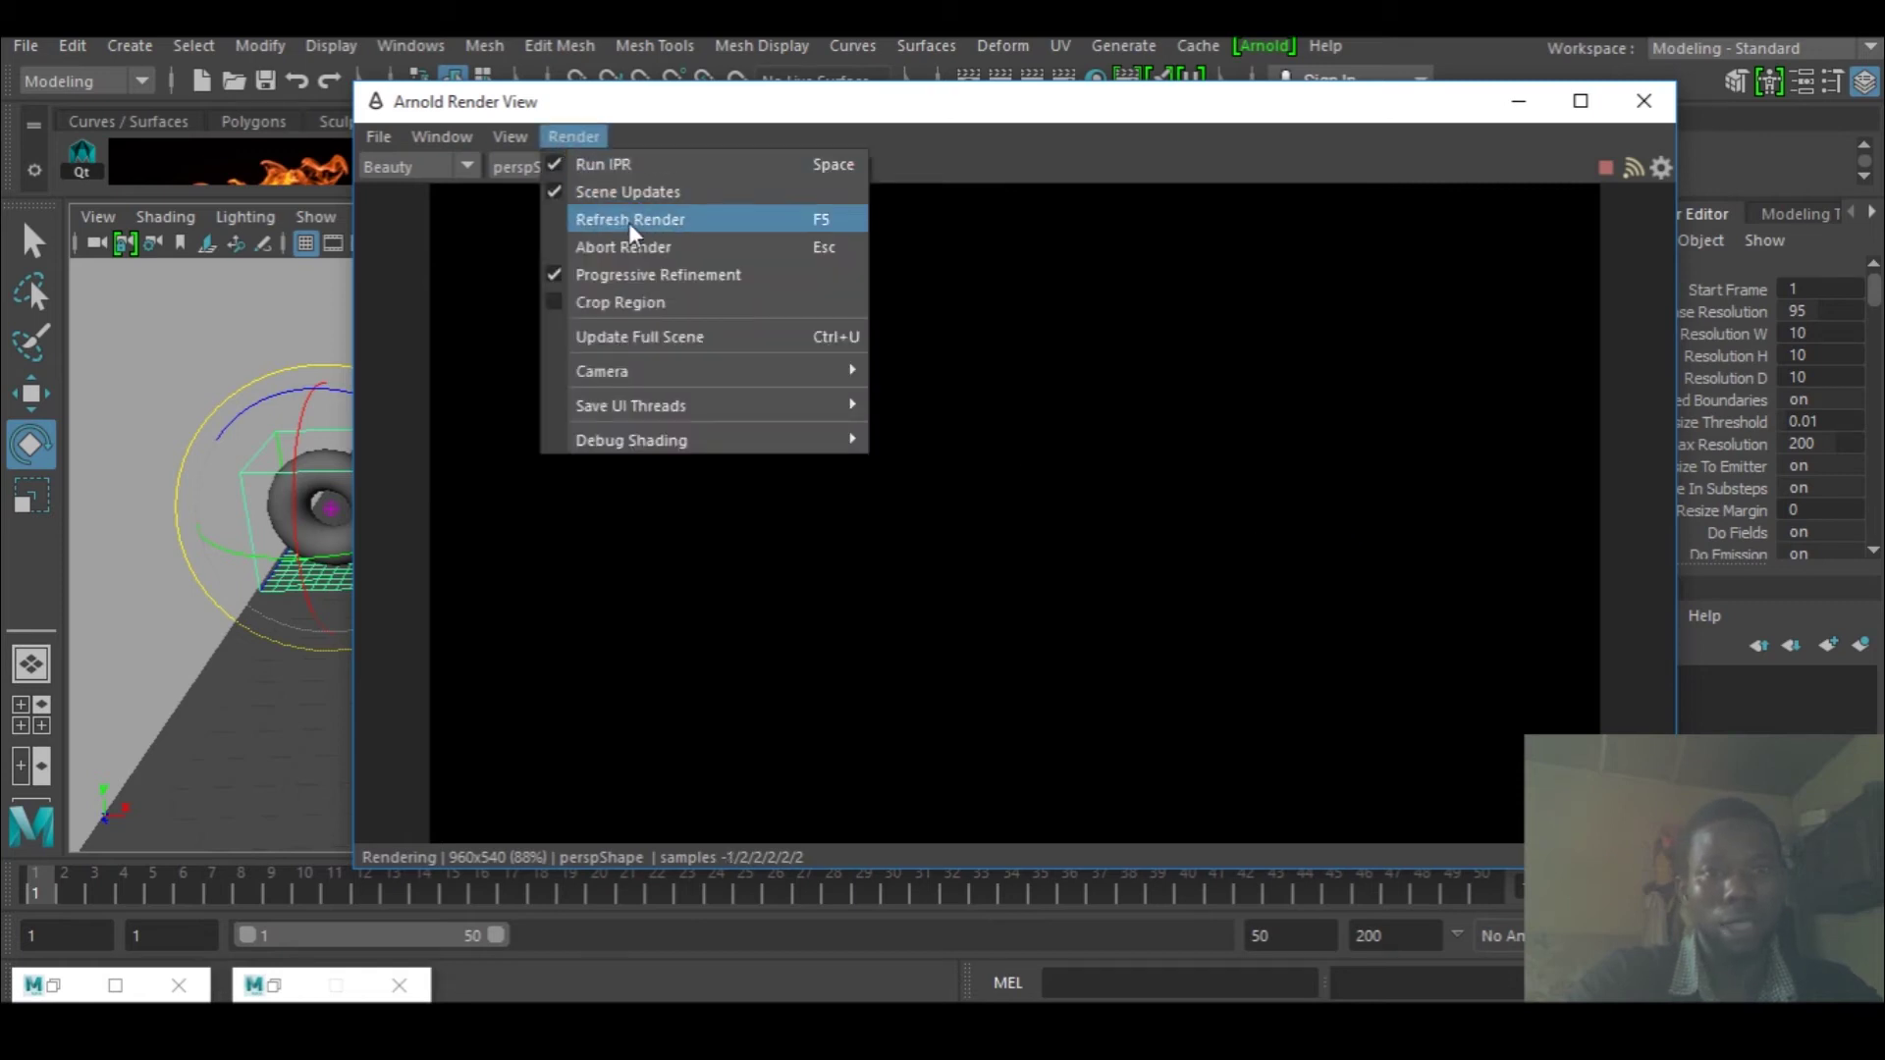
pyautogui.click(629, 222)
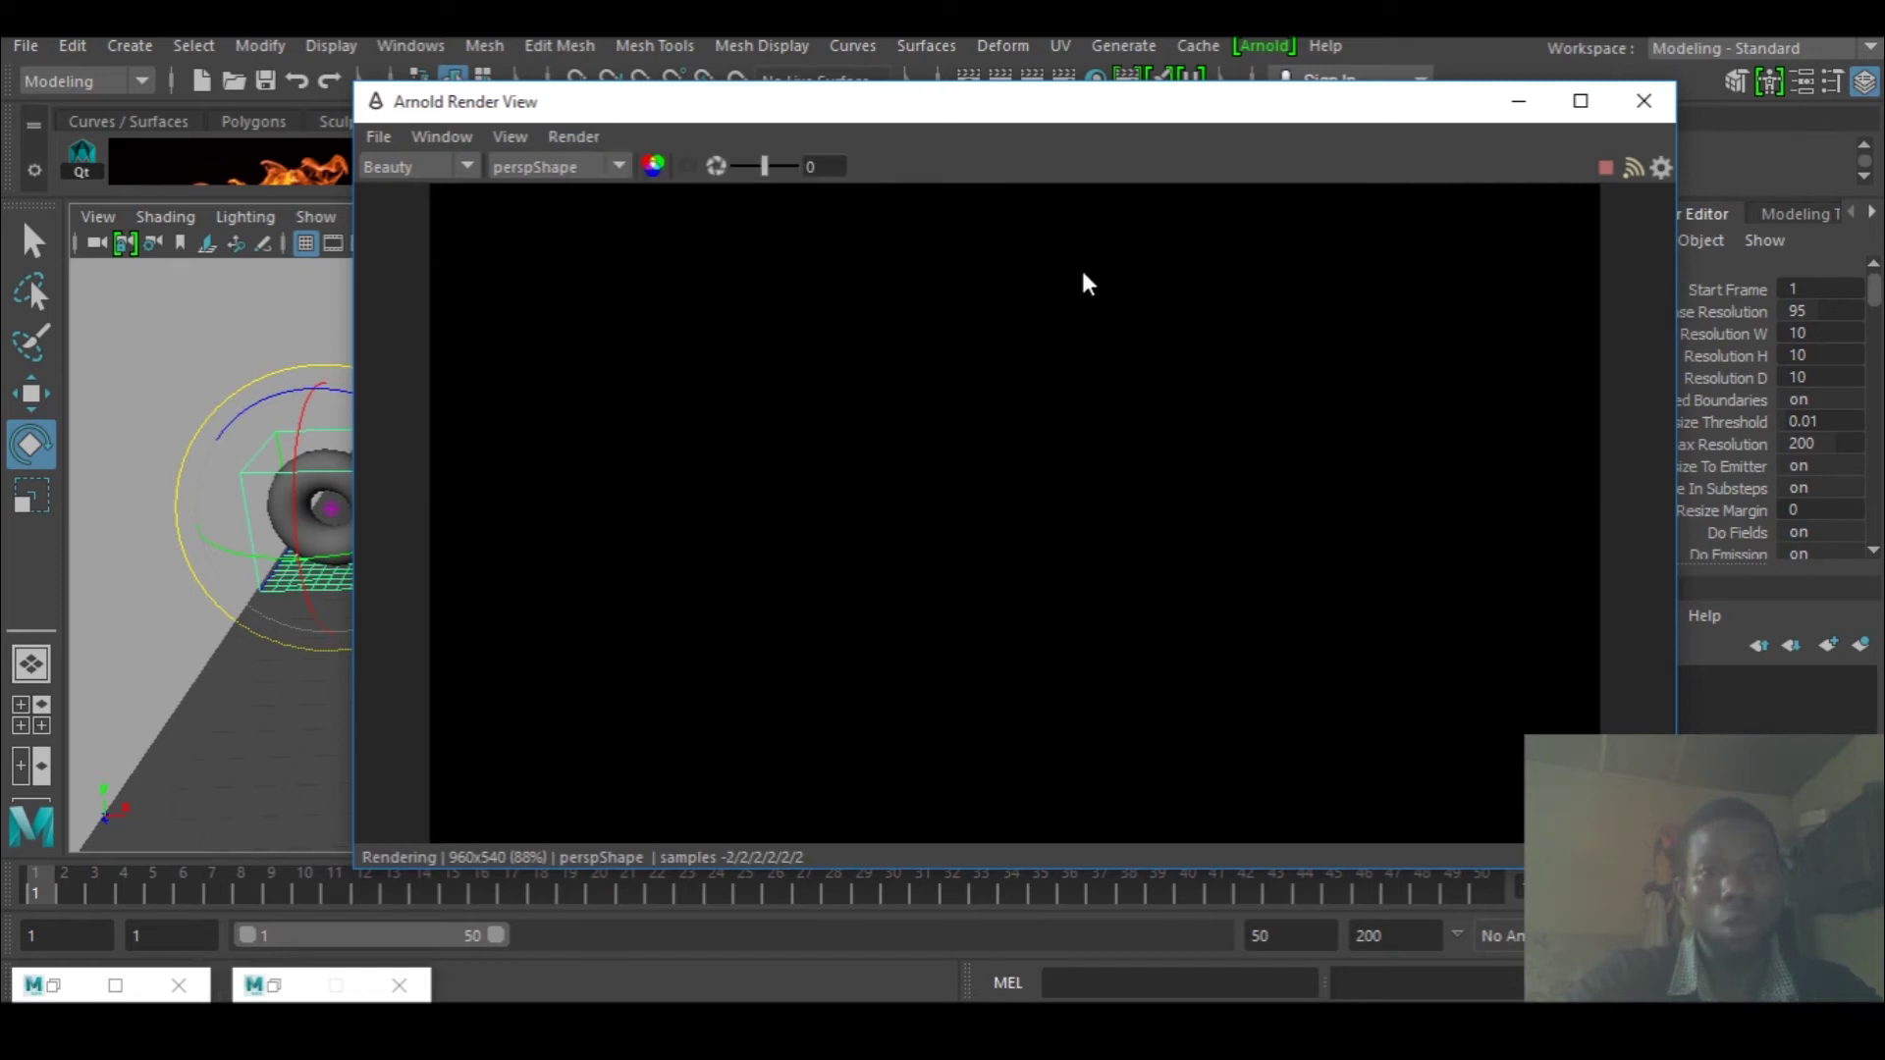
pyautogui.click(1518, 101)
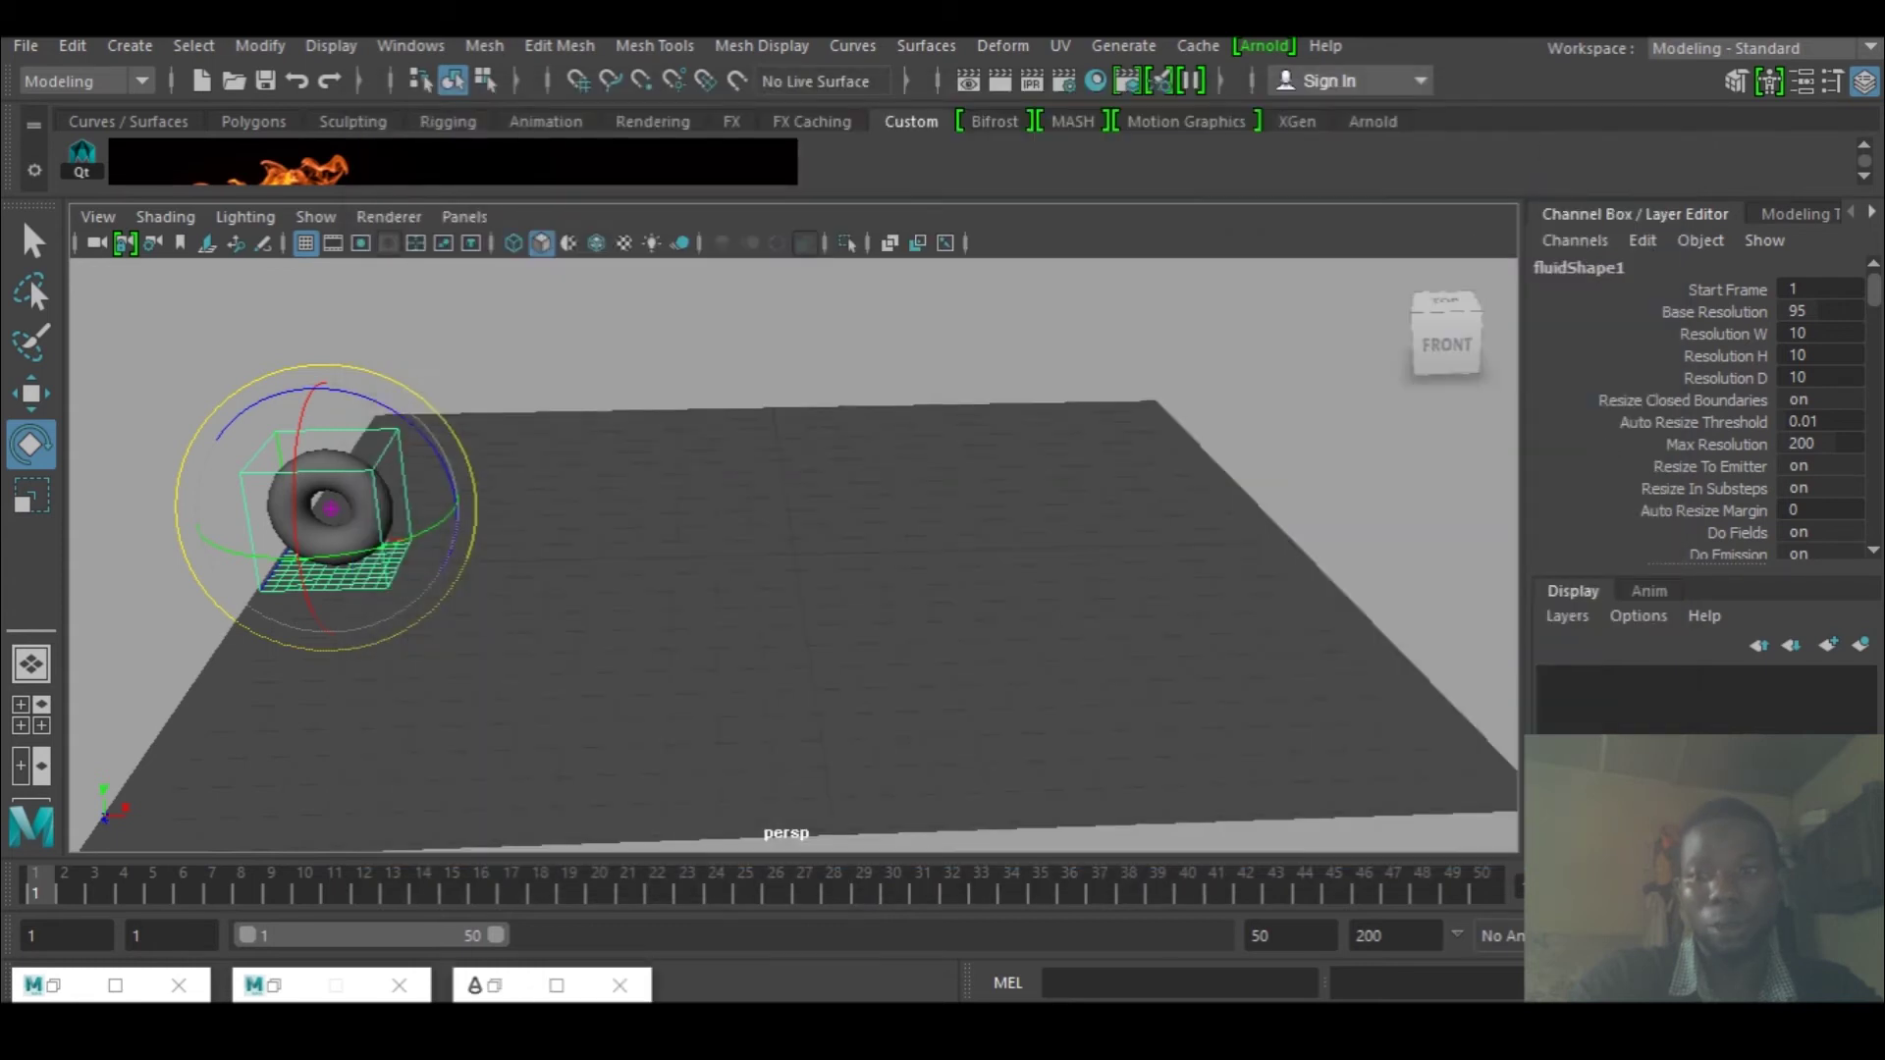
# - Play the fire simulation and stop playback at frame 17
pyautogui.hotkey('alt', 'v')
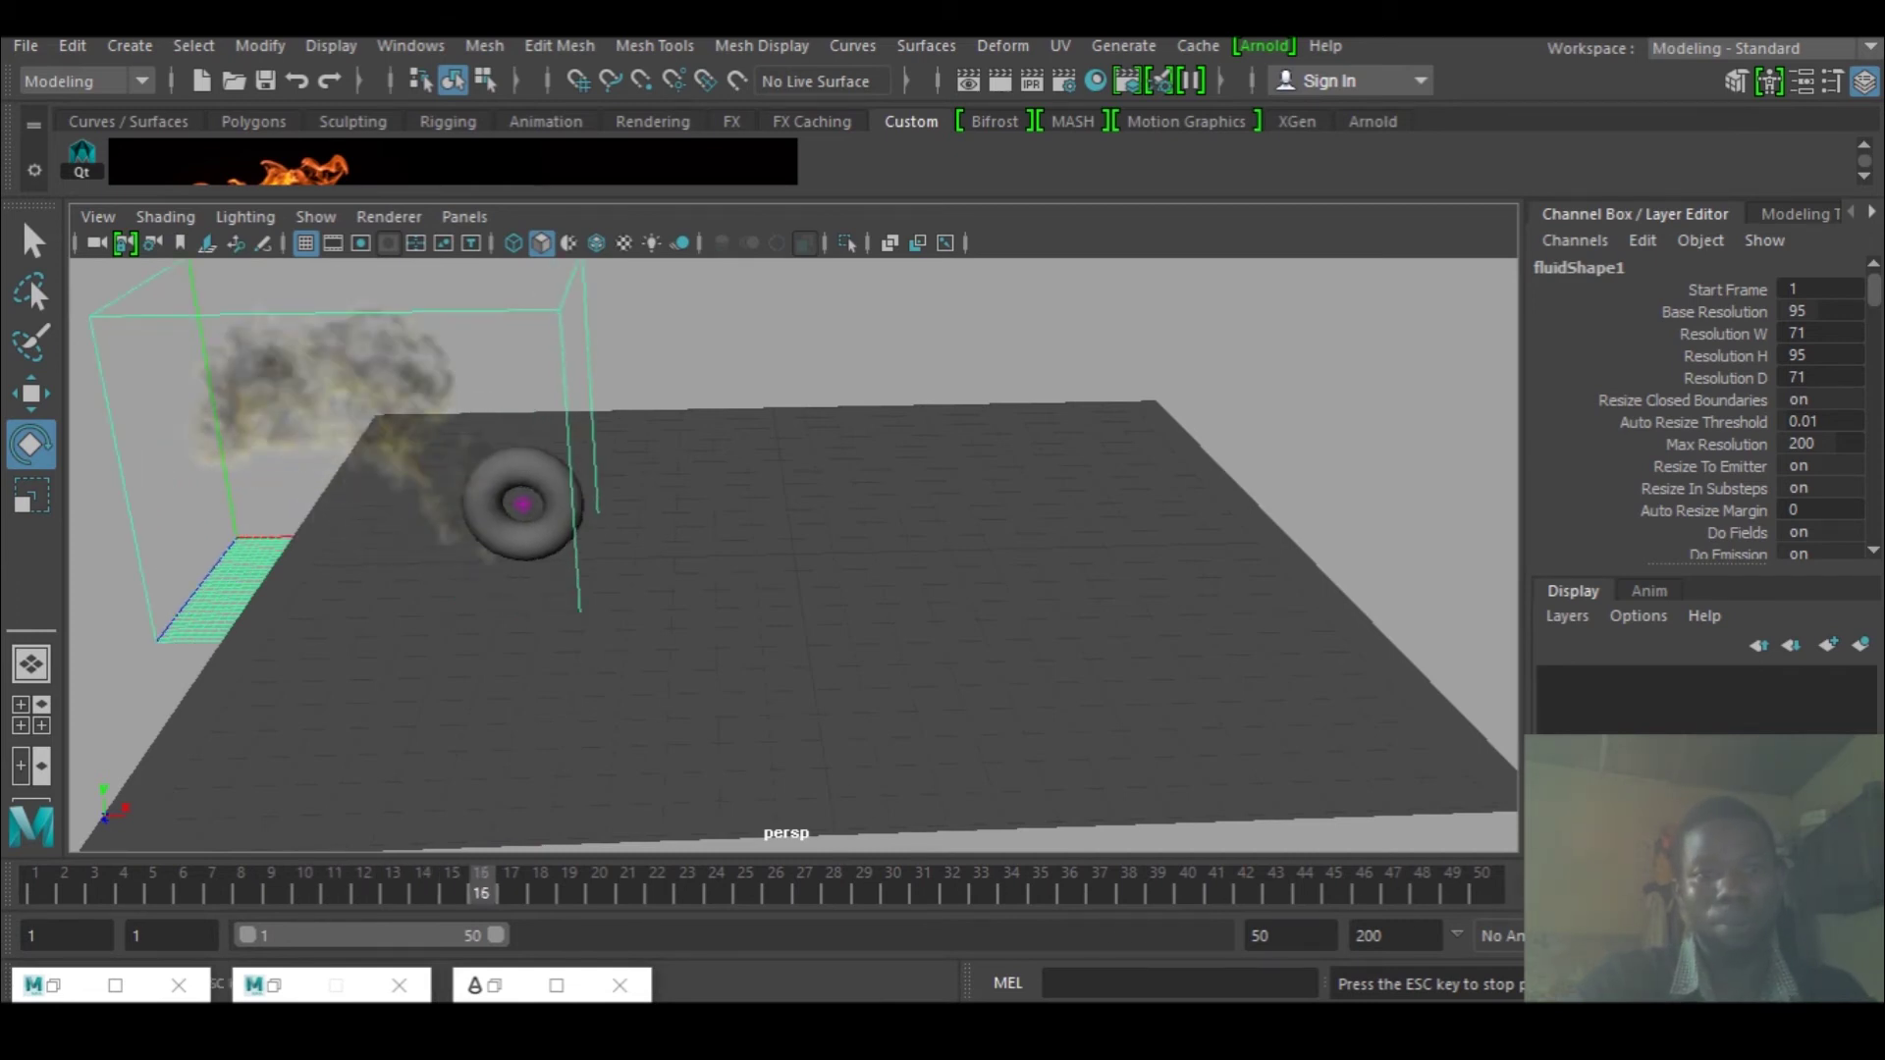
pyautogui.press('Escape')
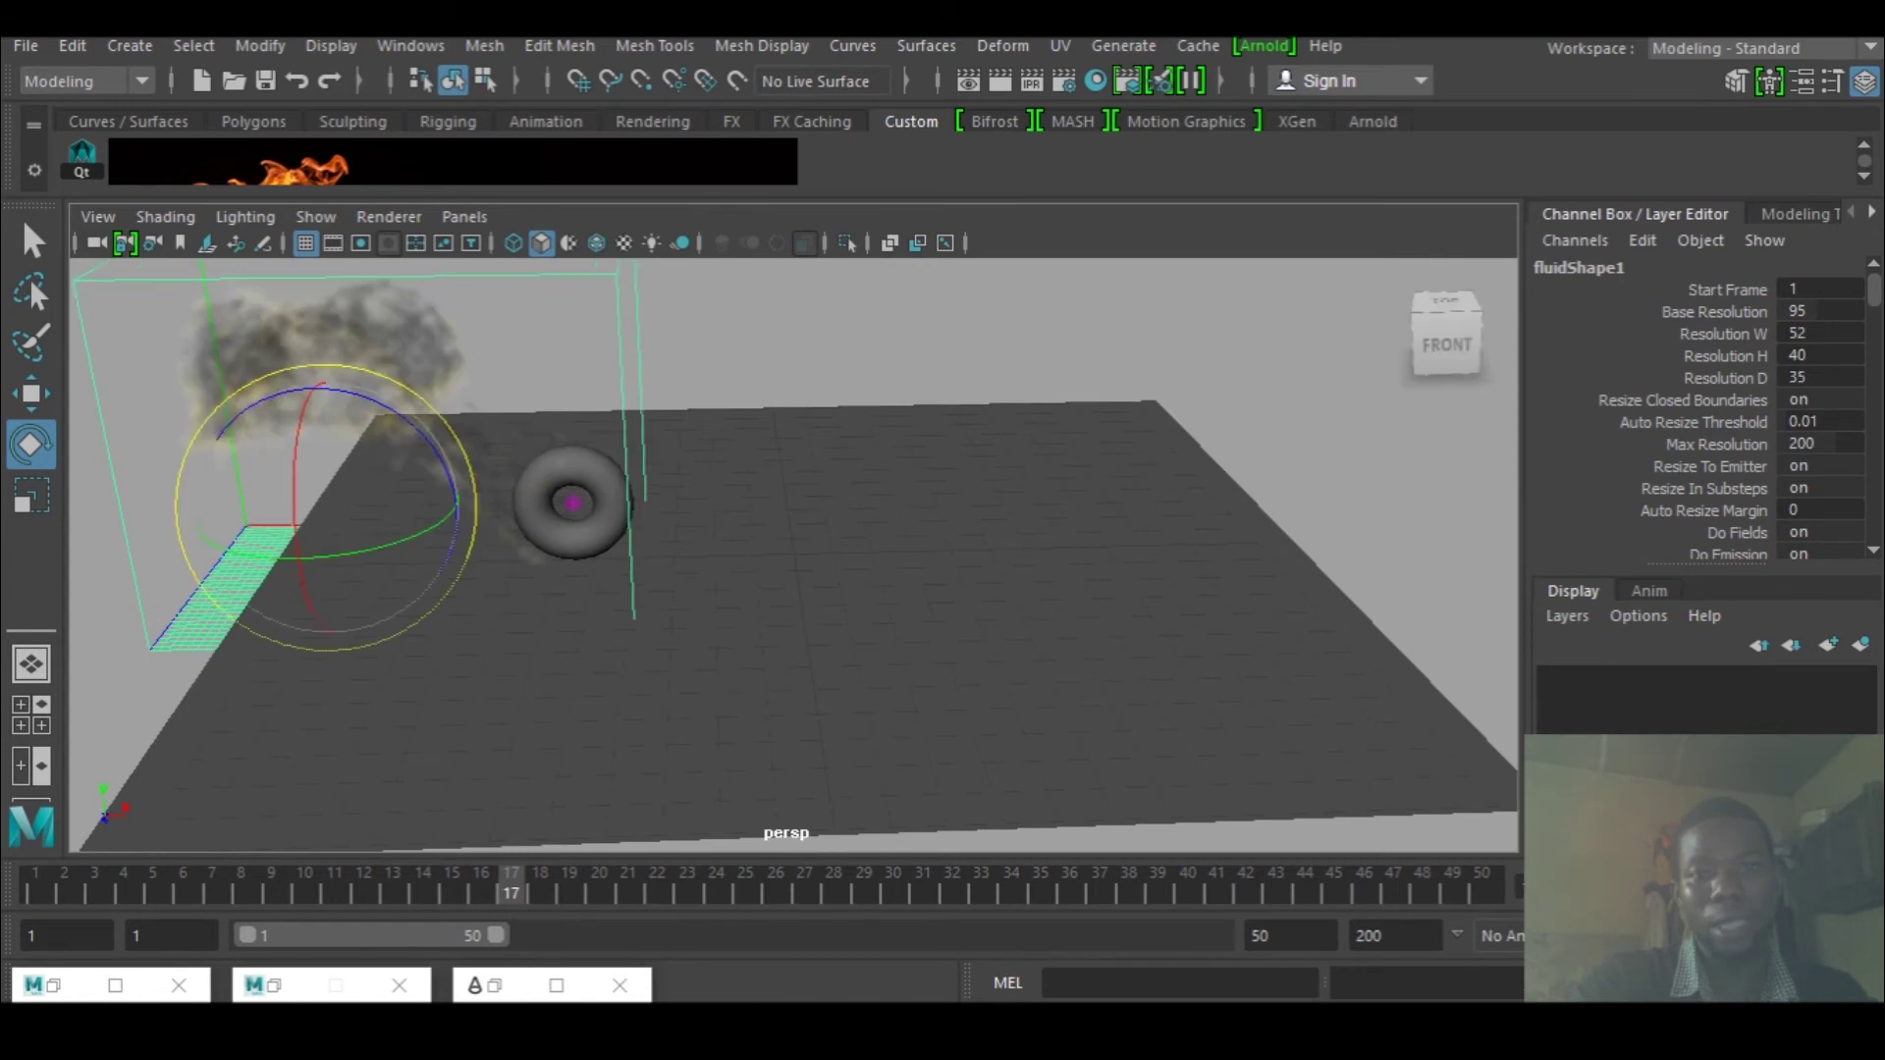
# - With the Arnold Render View restored, scale the ground plane along X to 103.579
pyautogui.click(486, 986)
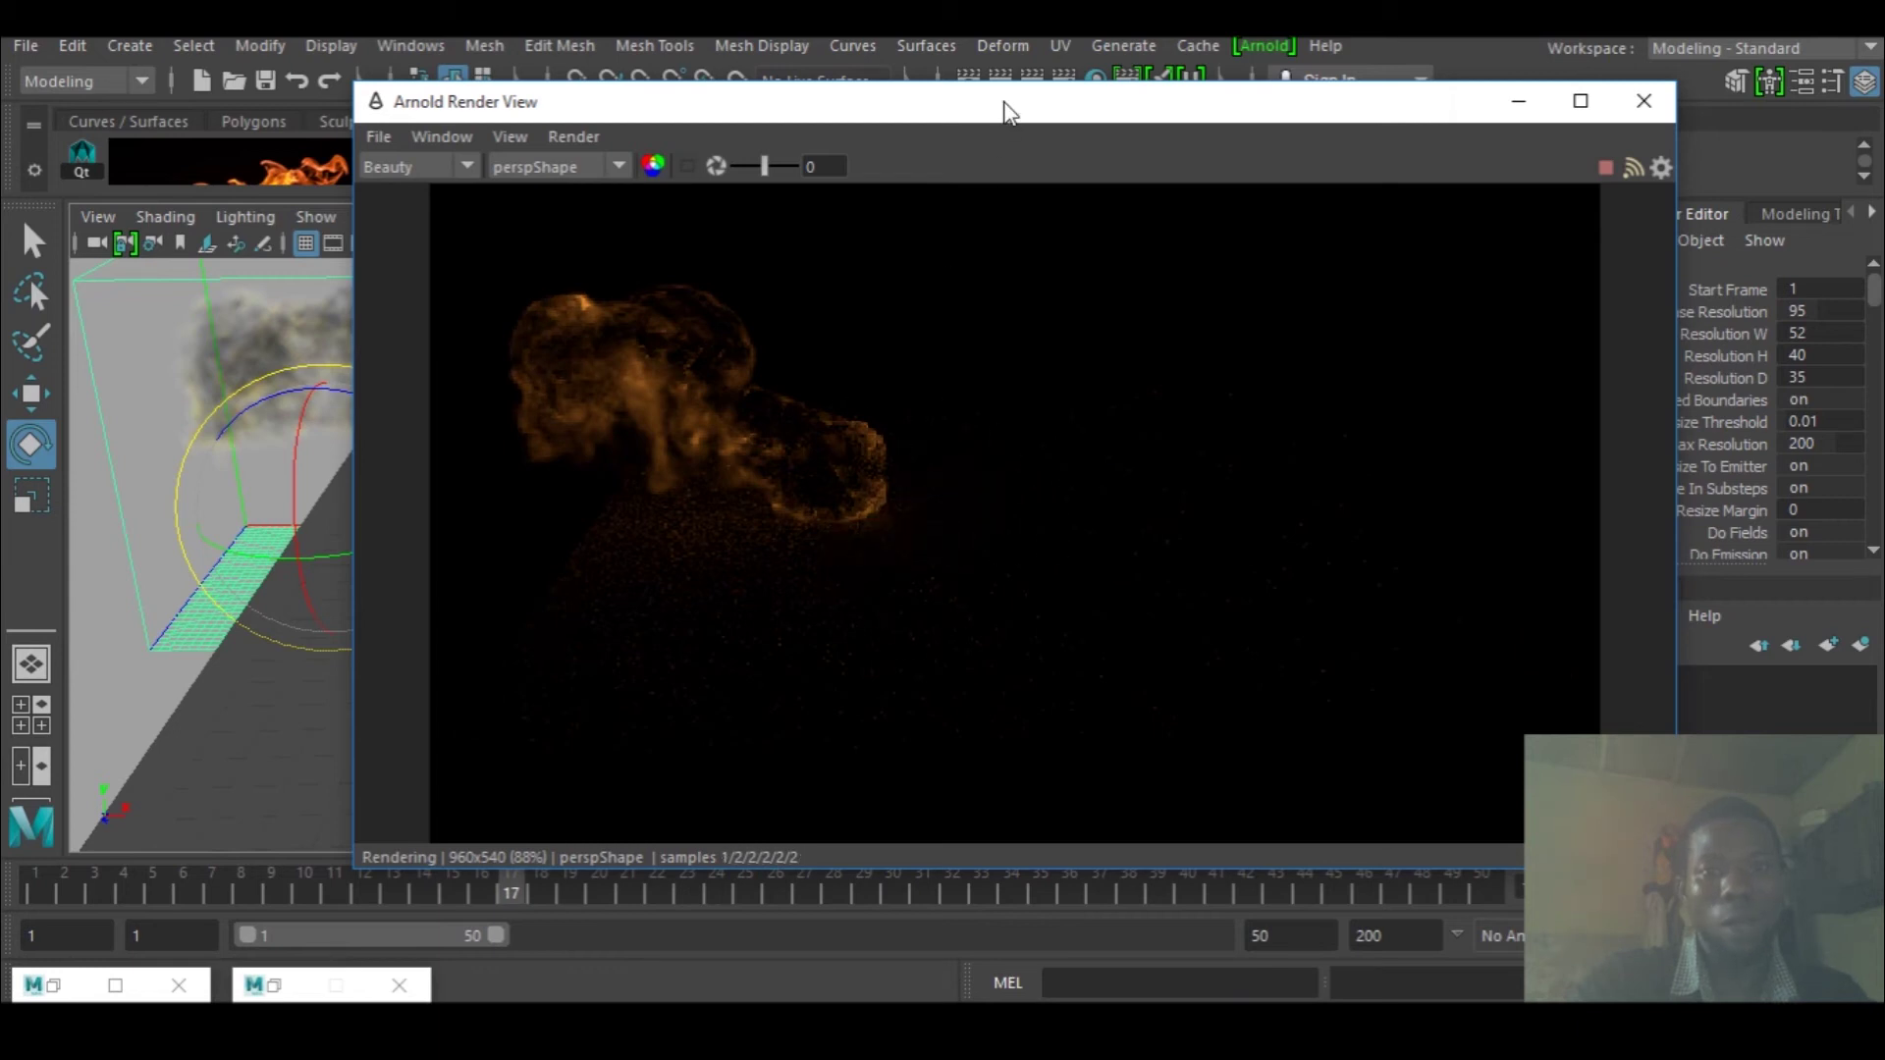
pyautogui.moveTo(1009, 99); pyautogui.dragTo(1159, 102)
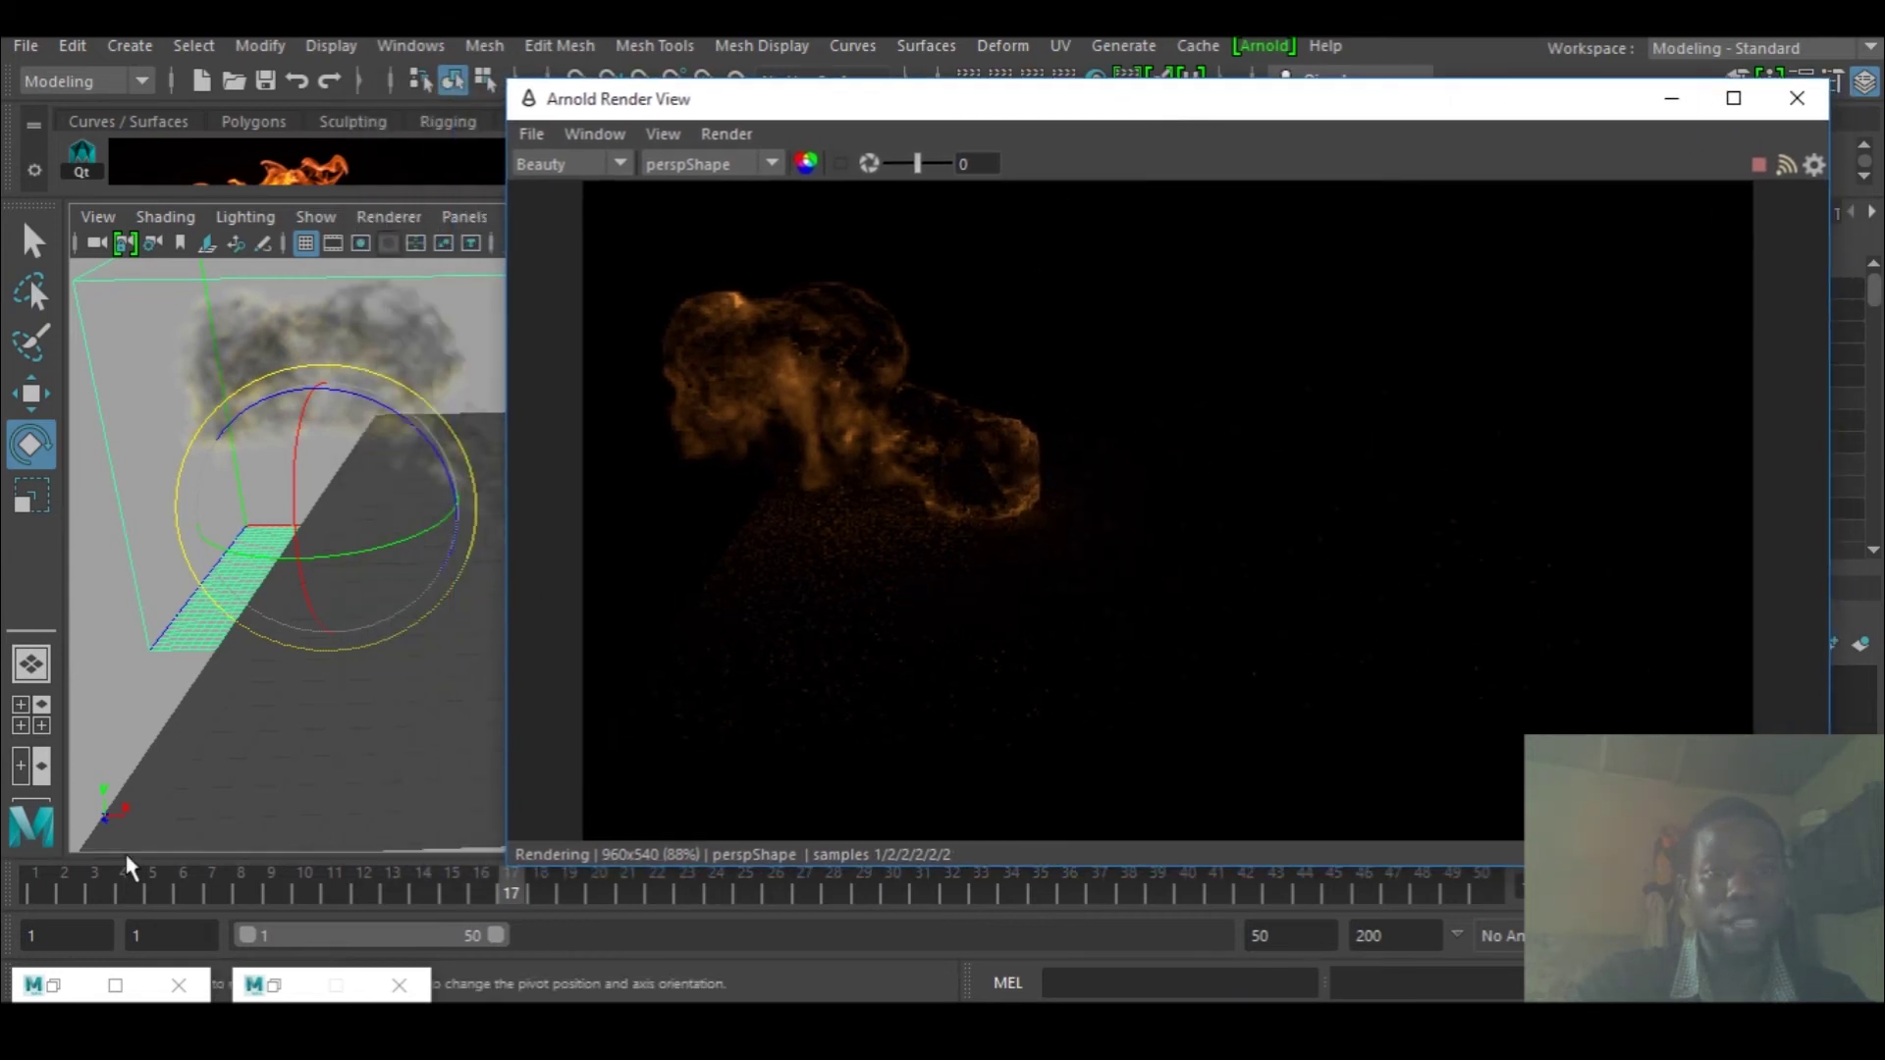
pyautogui.click(180, 811)
pyautogui.press('r')
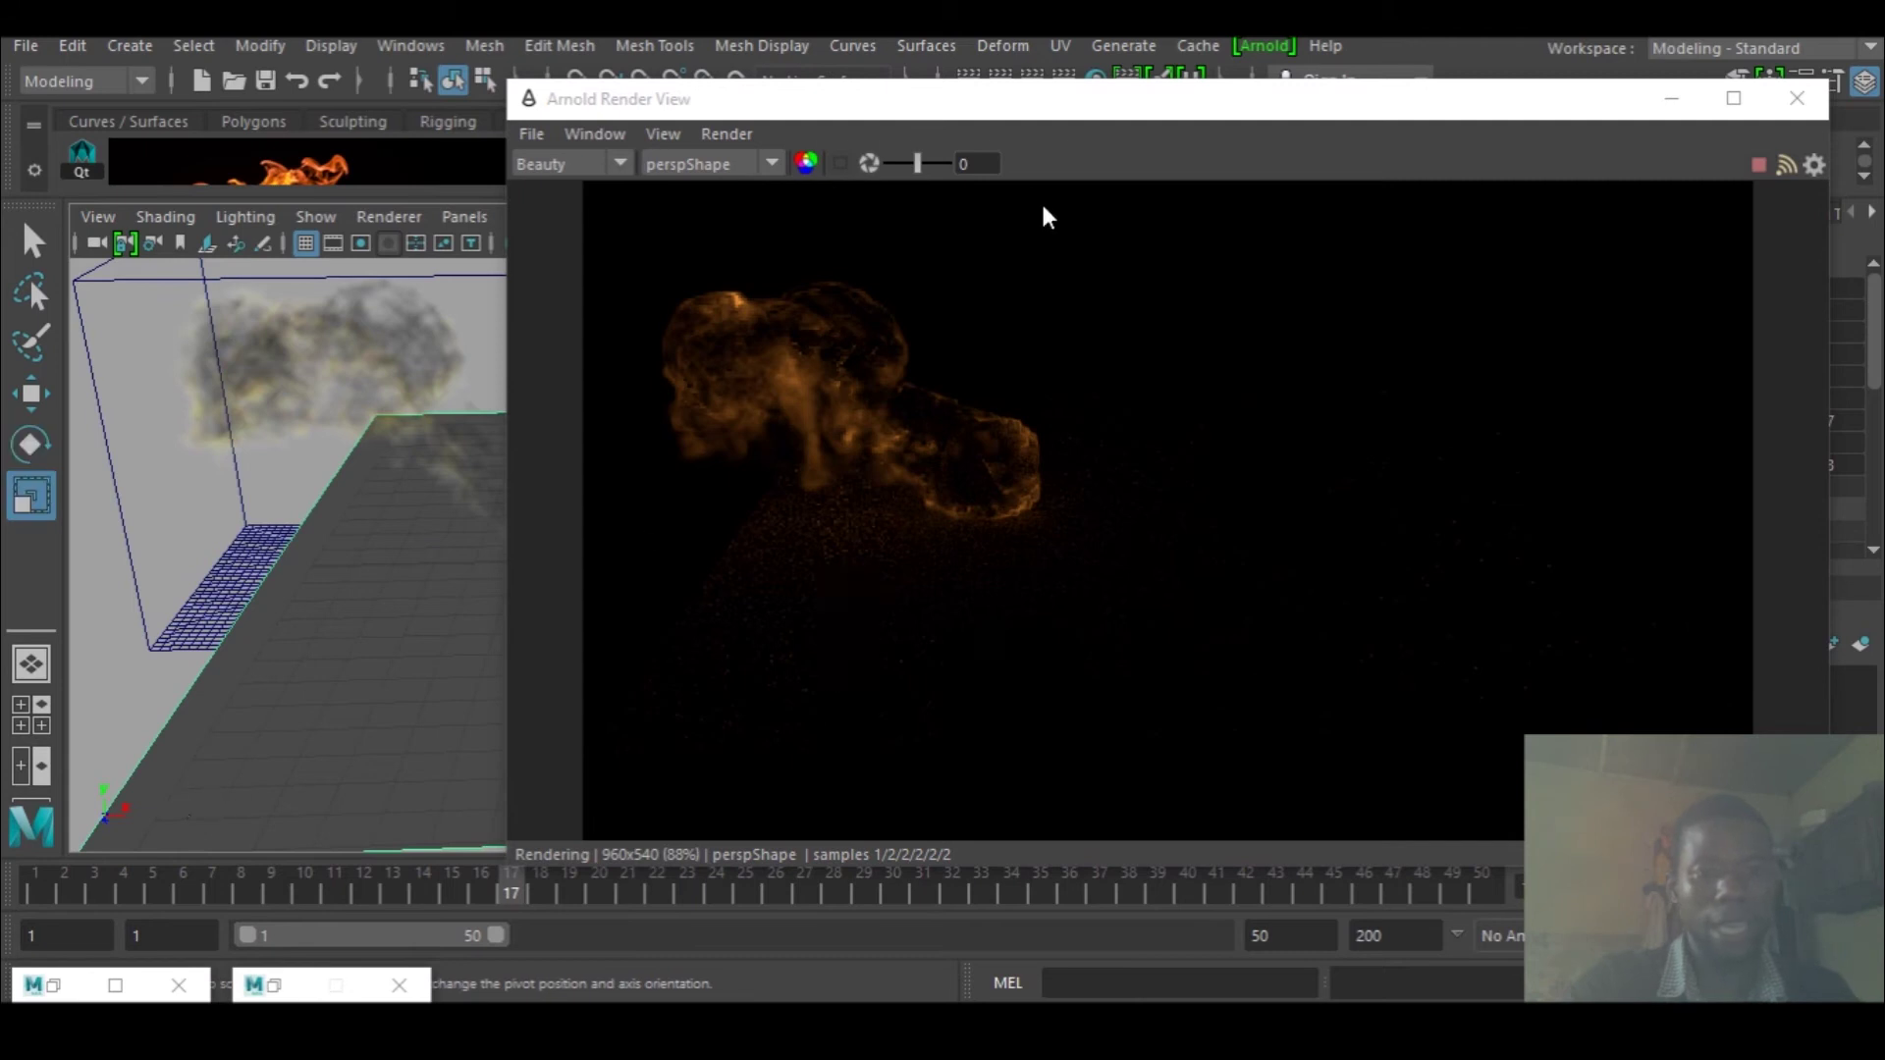
pyautogui.moveTo(1077, 101); pyautogui.dragTo(860, 781)
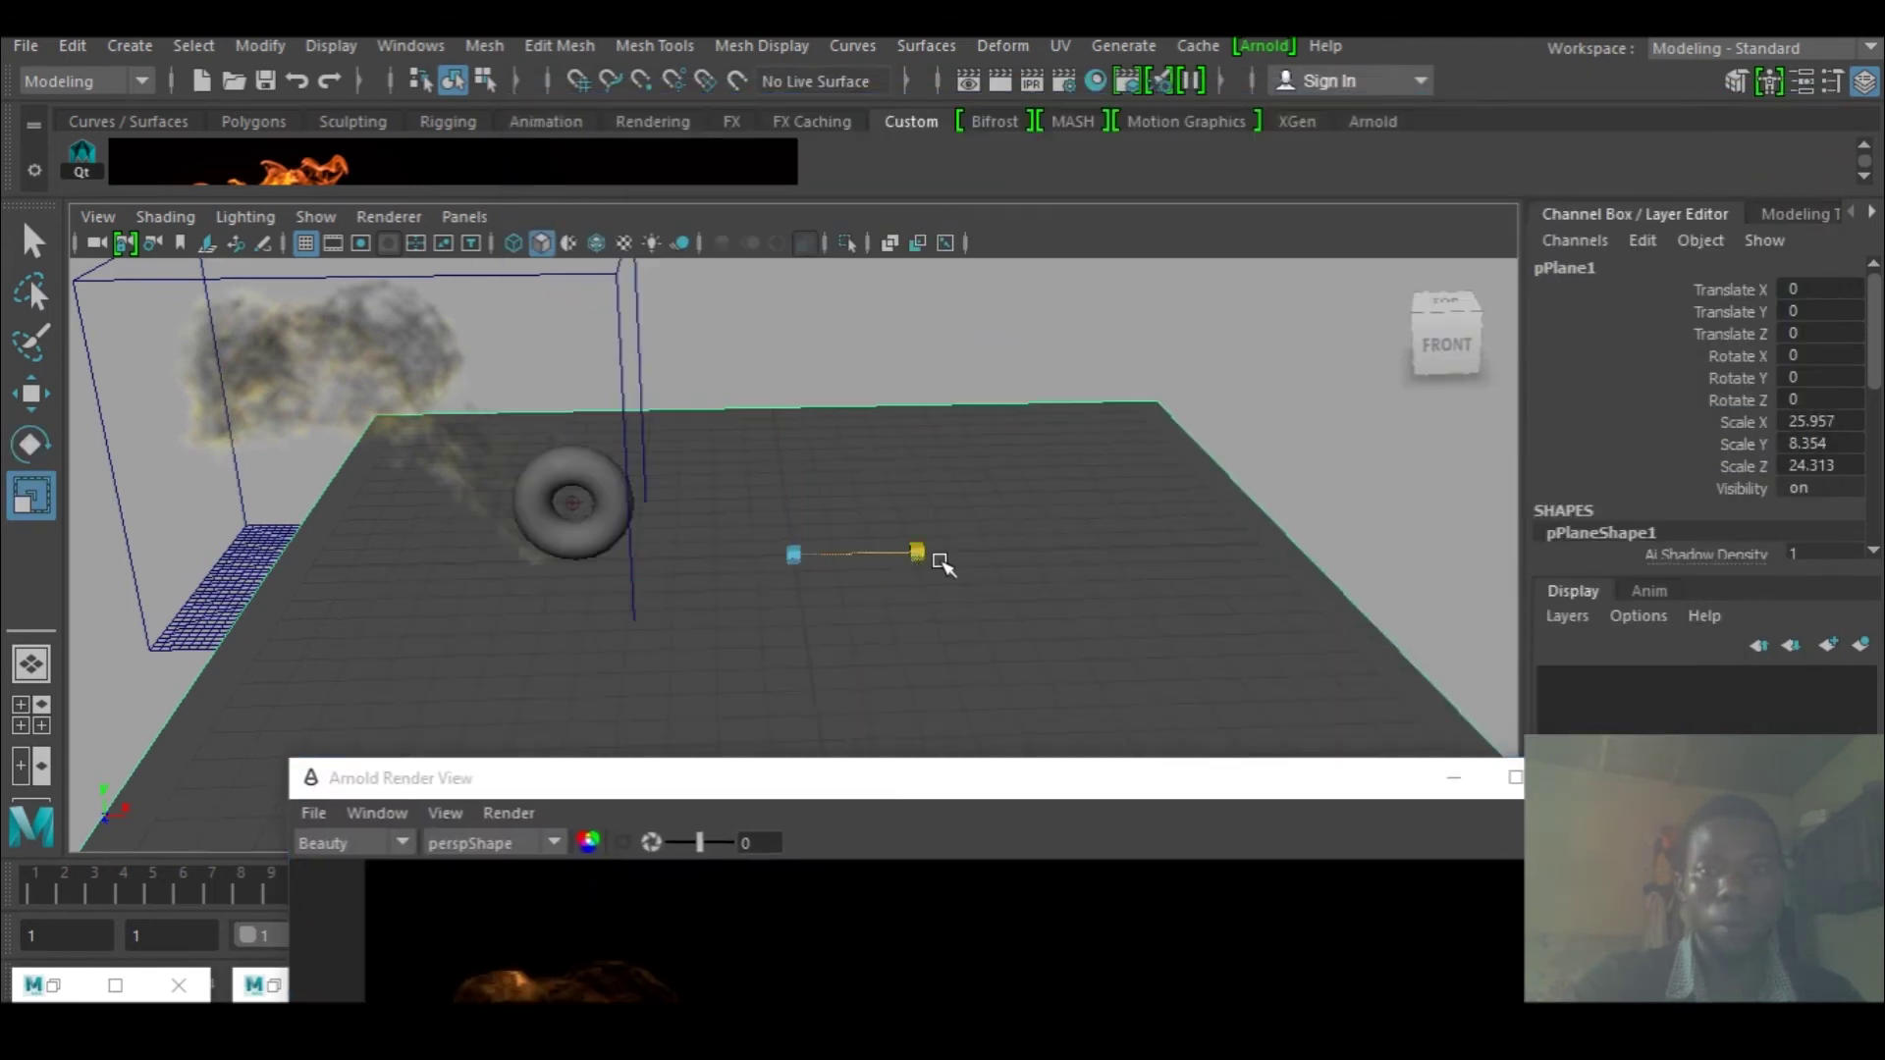
pyautogui.moveTo(1002, 562); pyautogui.dragTo(1291, 546)
pyautogui.moveTo(1035, 782); pyautogui.dragTo(1038, 167)
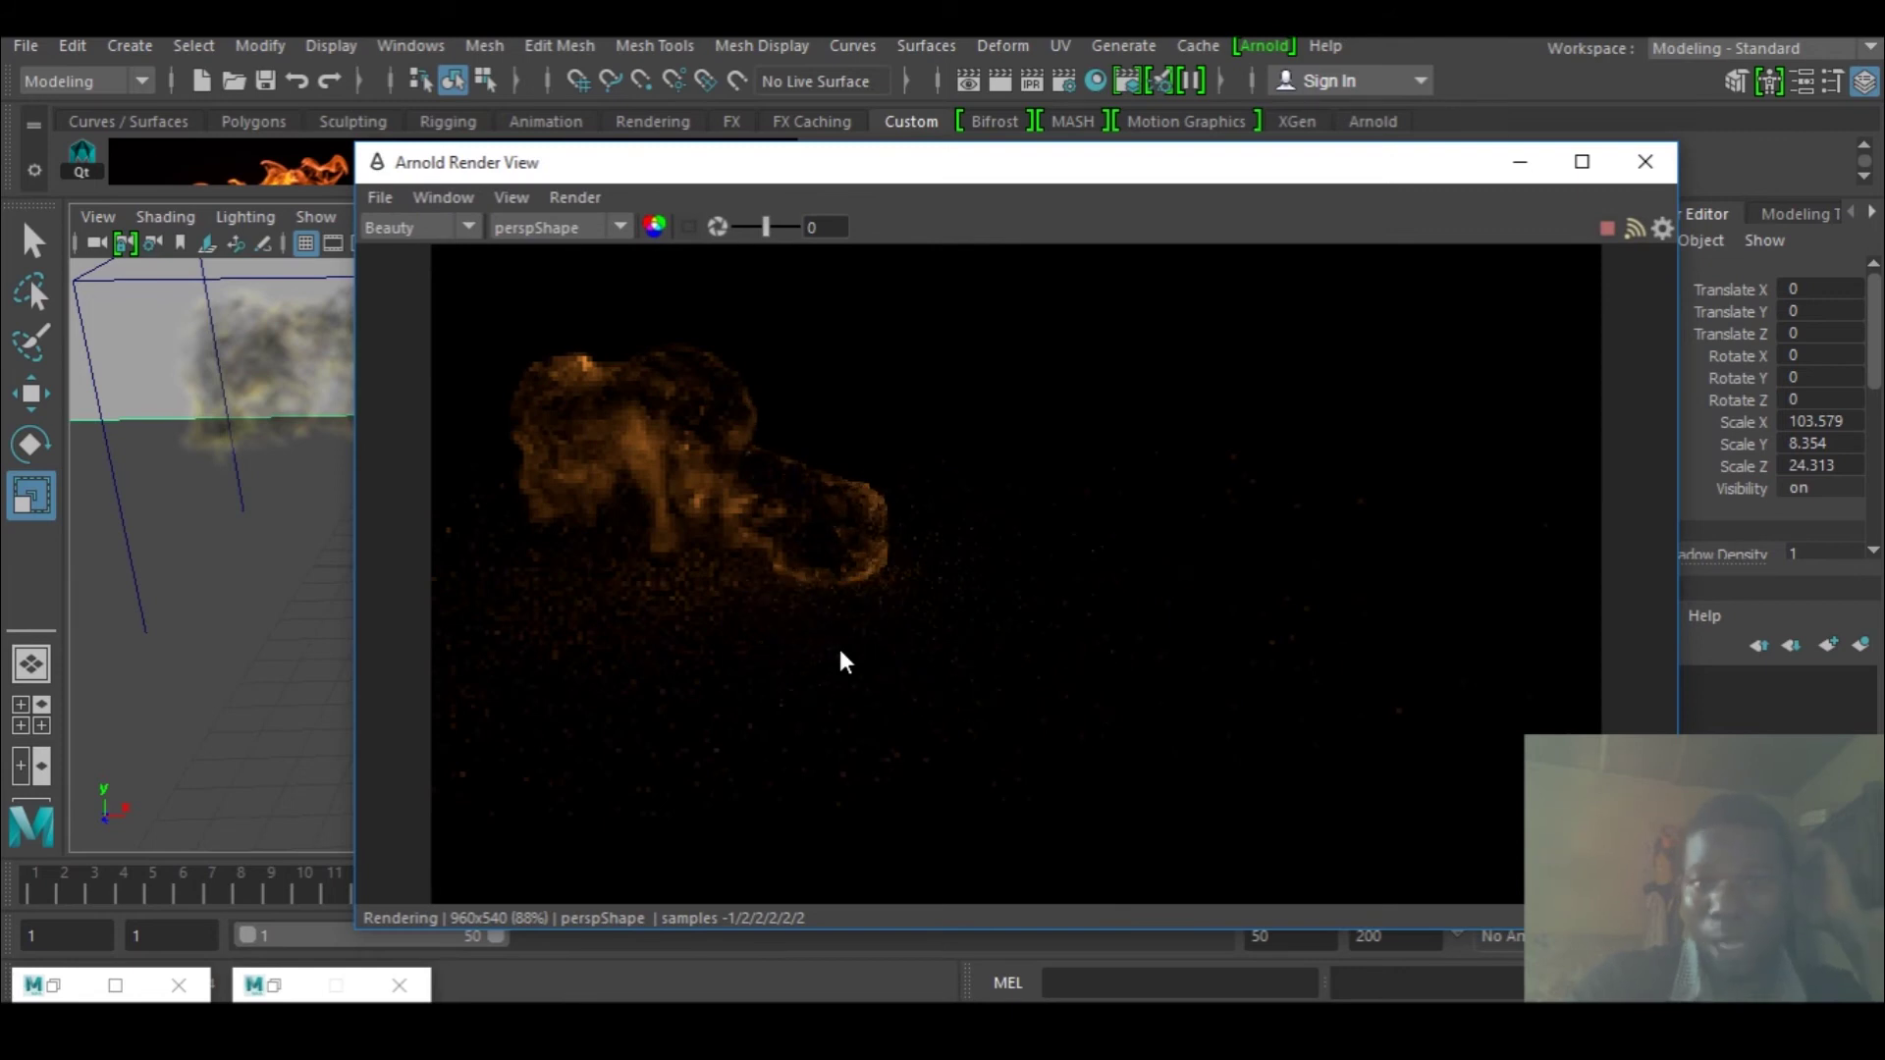
# - Restore the Flame Generator colour settings panel
pyautogui.scroll(1, 829, 619)
pyautogui.scroll(-2, 815, 614)
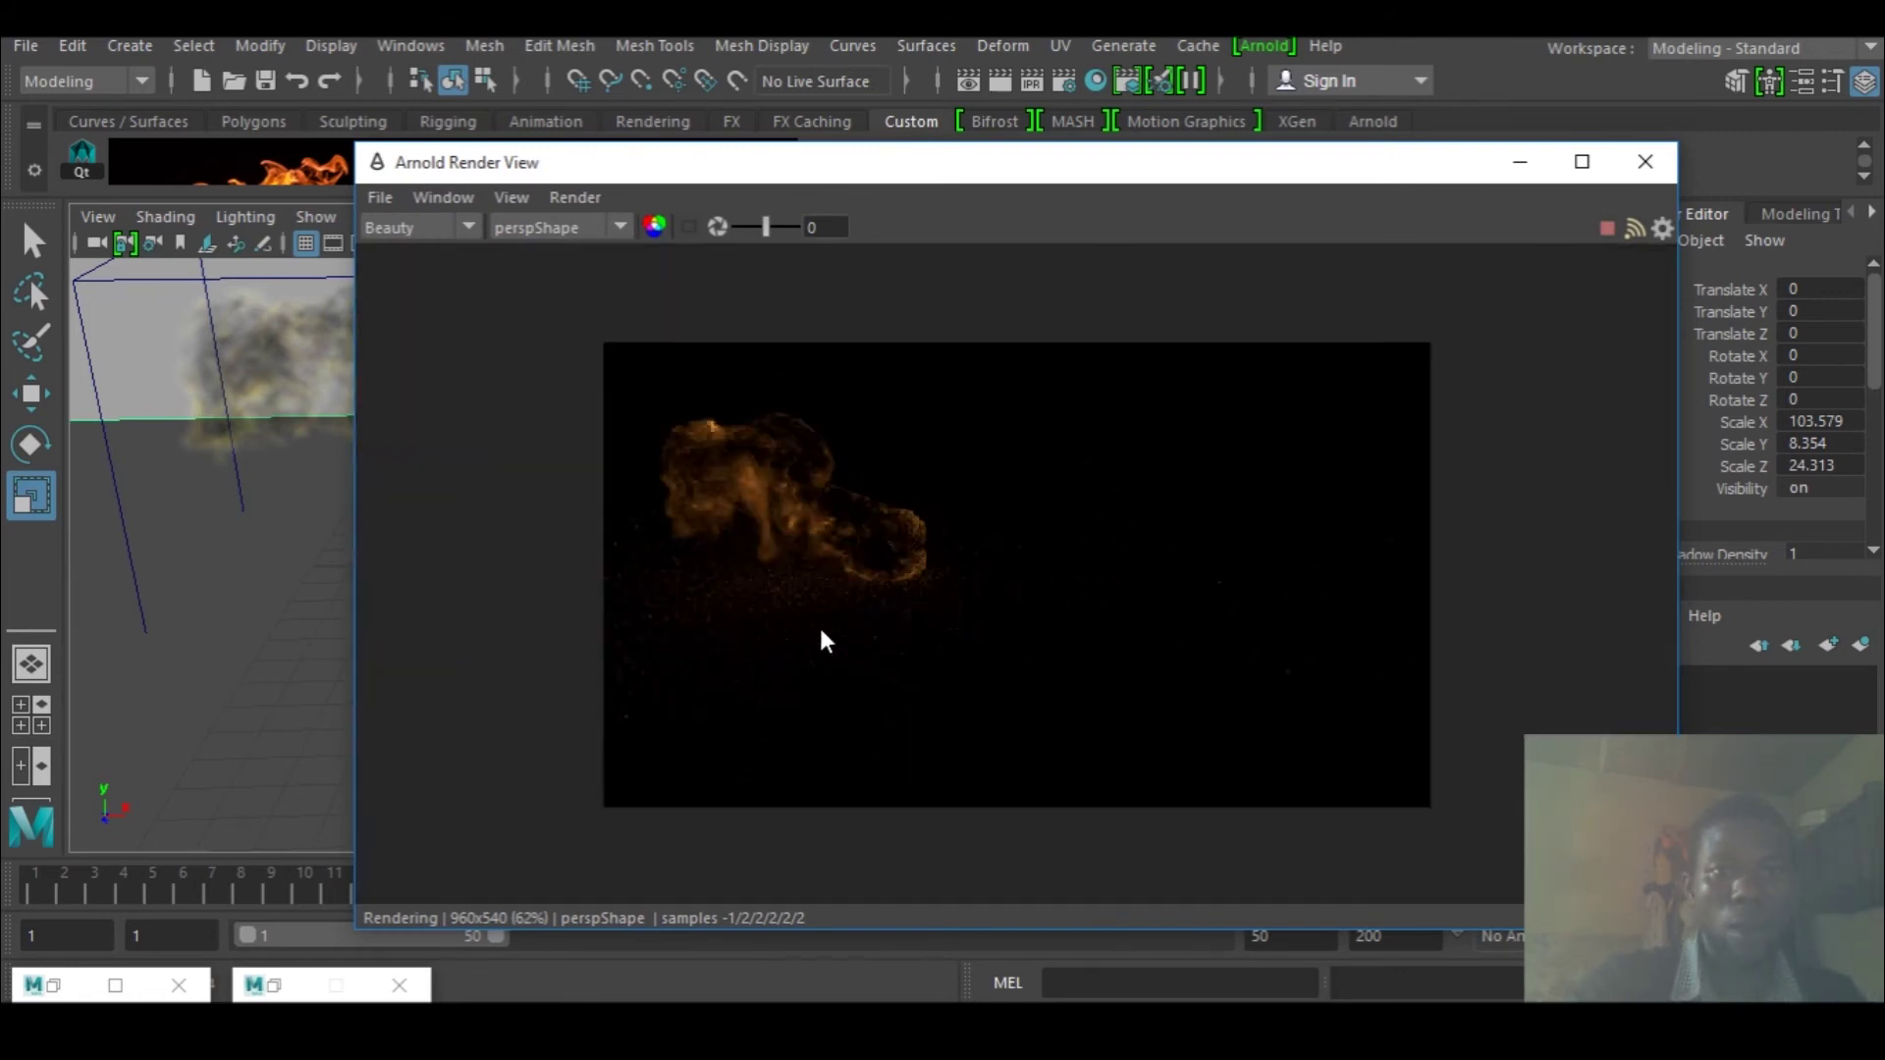
pyautogui.scroll(1, 824, 640)
pyautogui.click(260, 984)
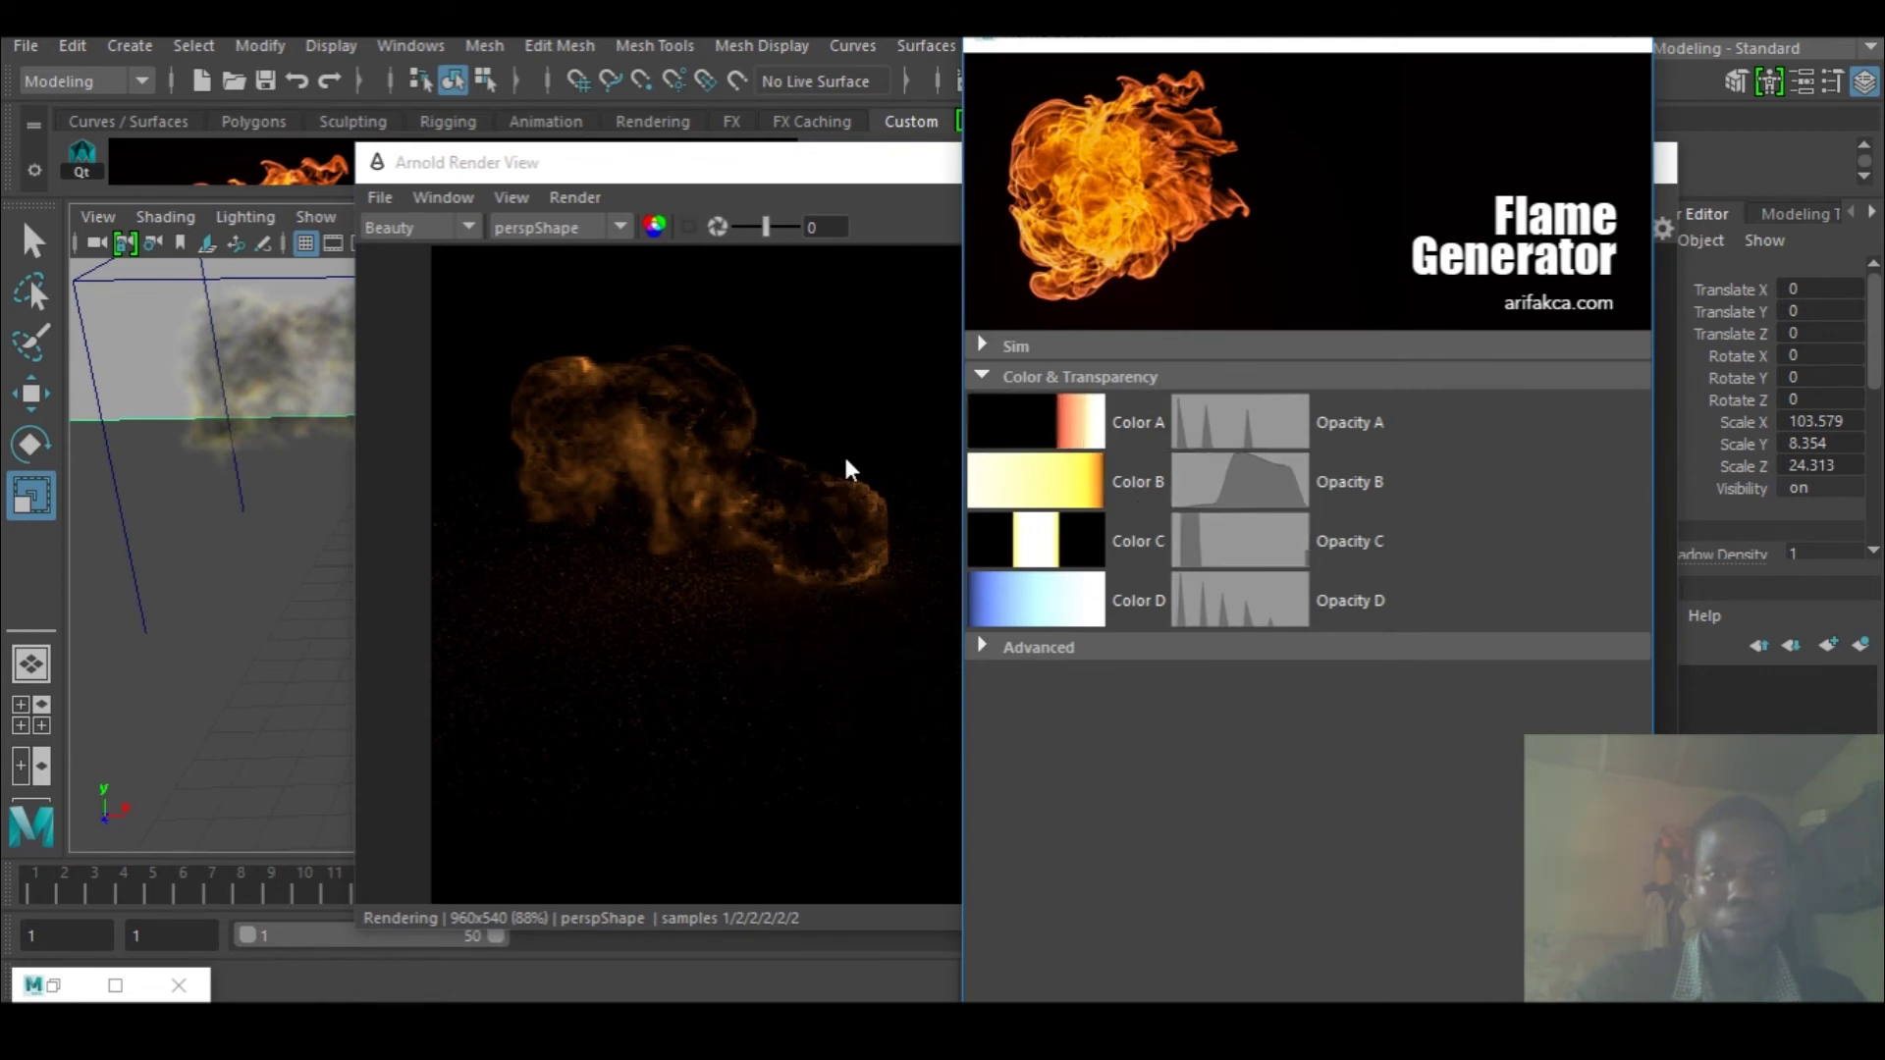
# - Refresh the Arnold flame render and bring the Flame Generator panel forward
pyautogui.click(574, 198)
pyautogui.click(616, 279)
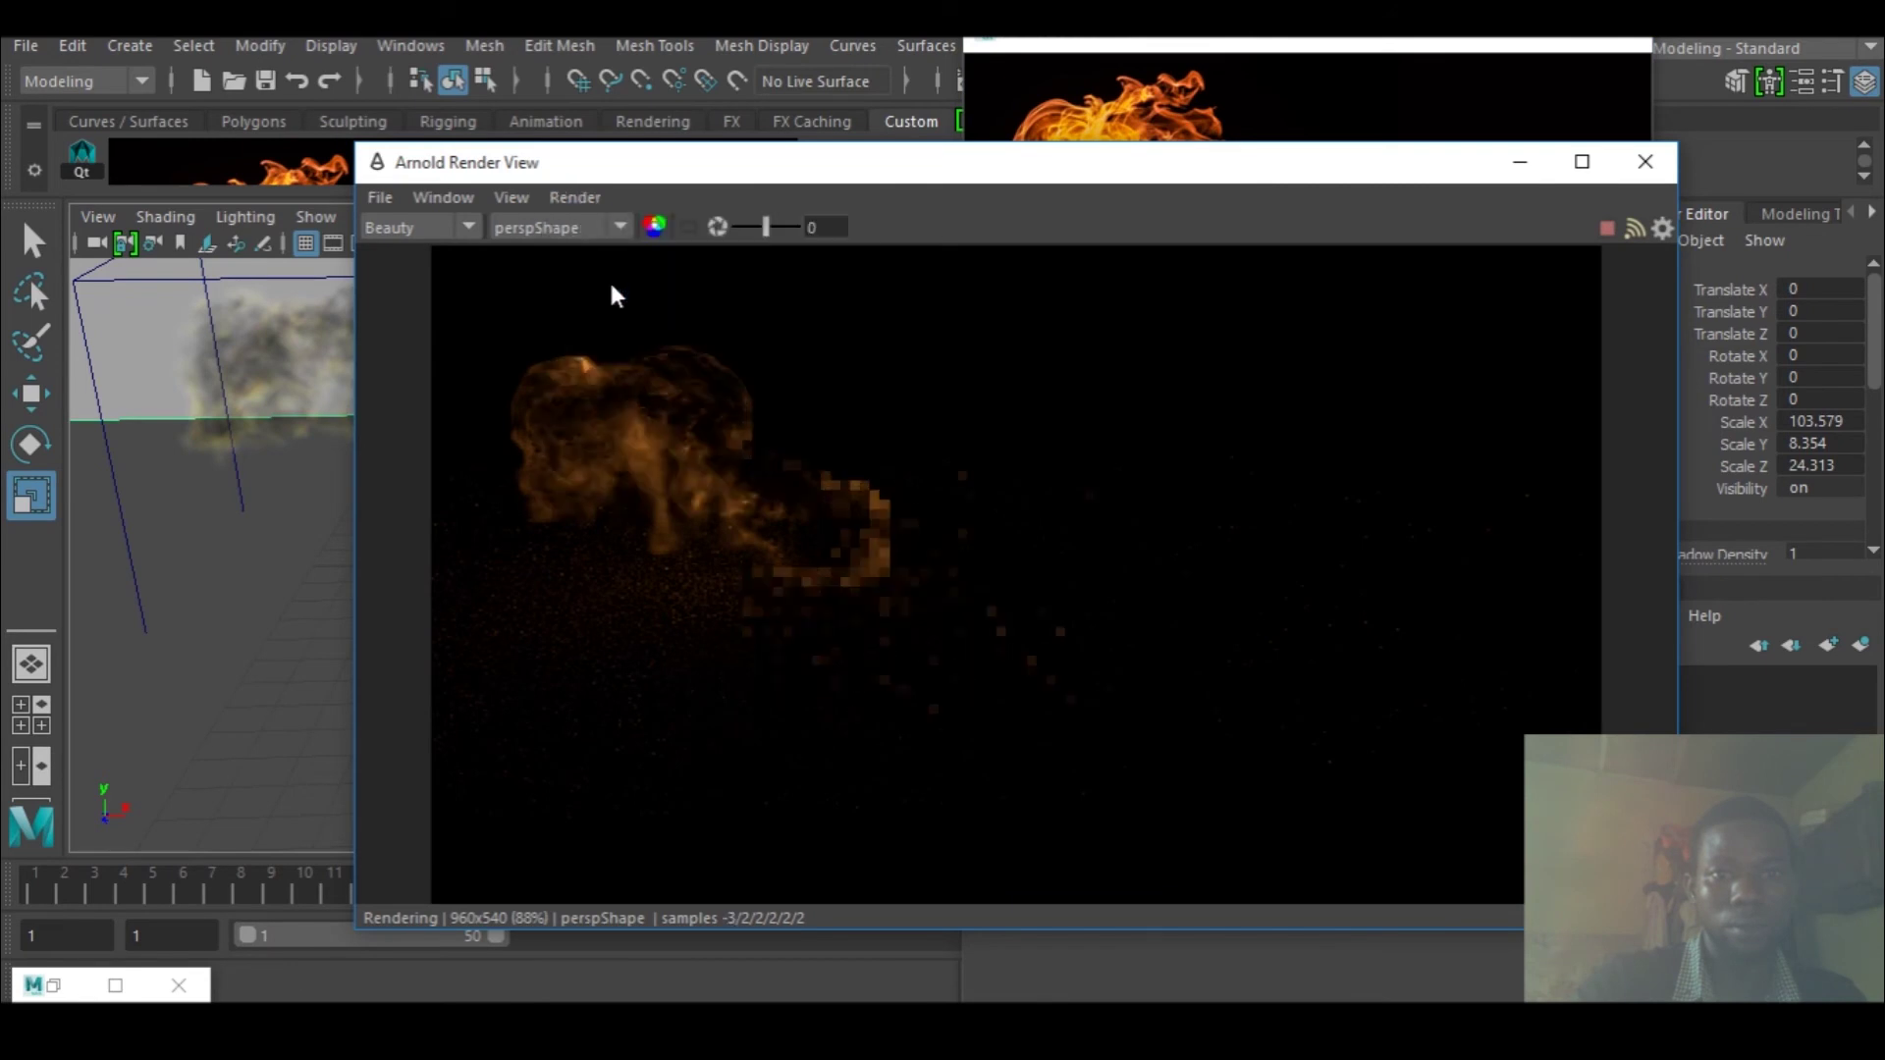
pyautogui.moveTo(1148, 160); pyautogui.dragTo(684, 252)
pyautogui.click(1241, 421)
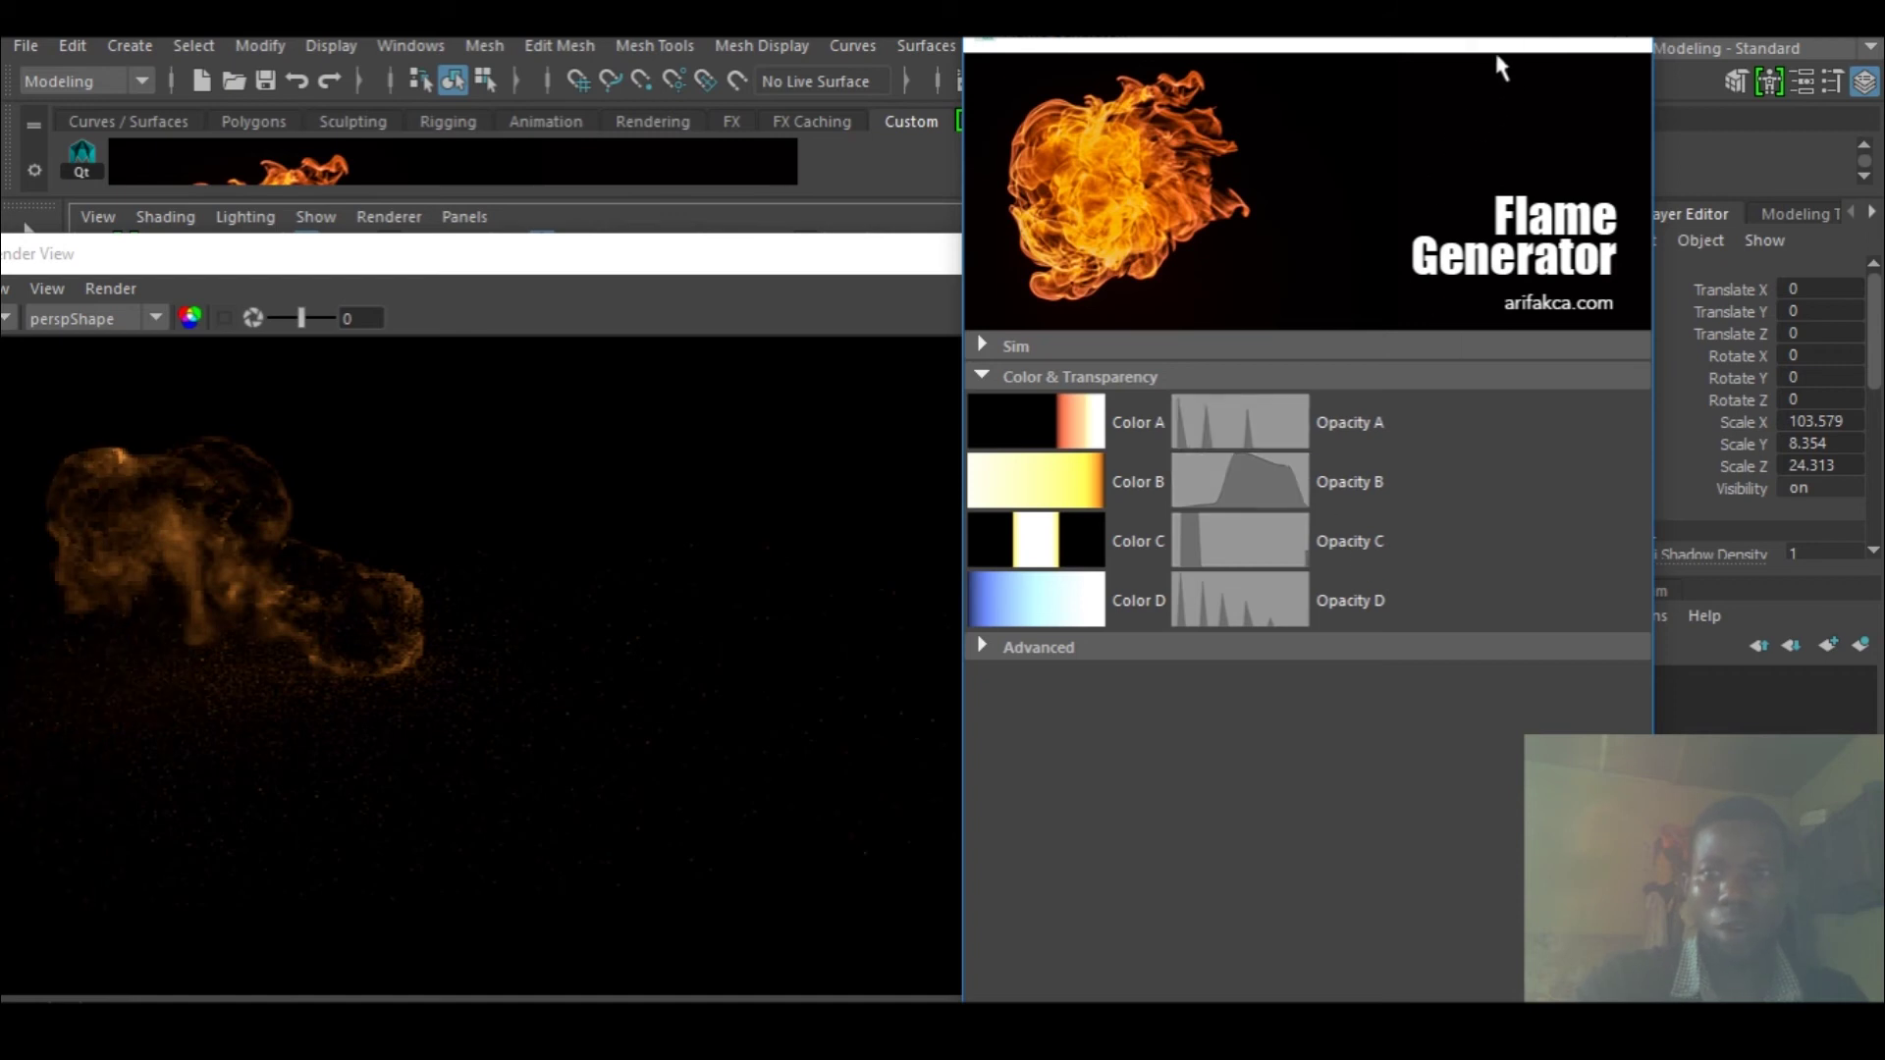
pyautogui.moveTo(863, 257); pyautogui.dragTo(1670, 197)
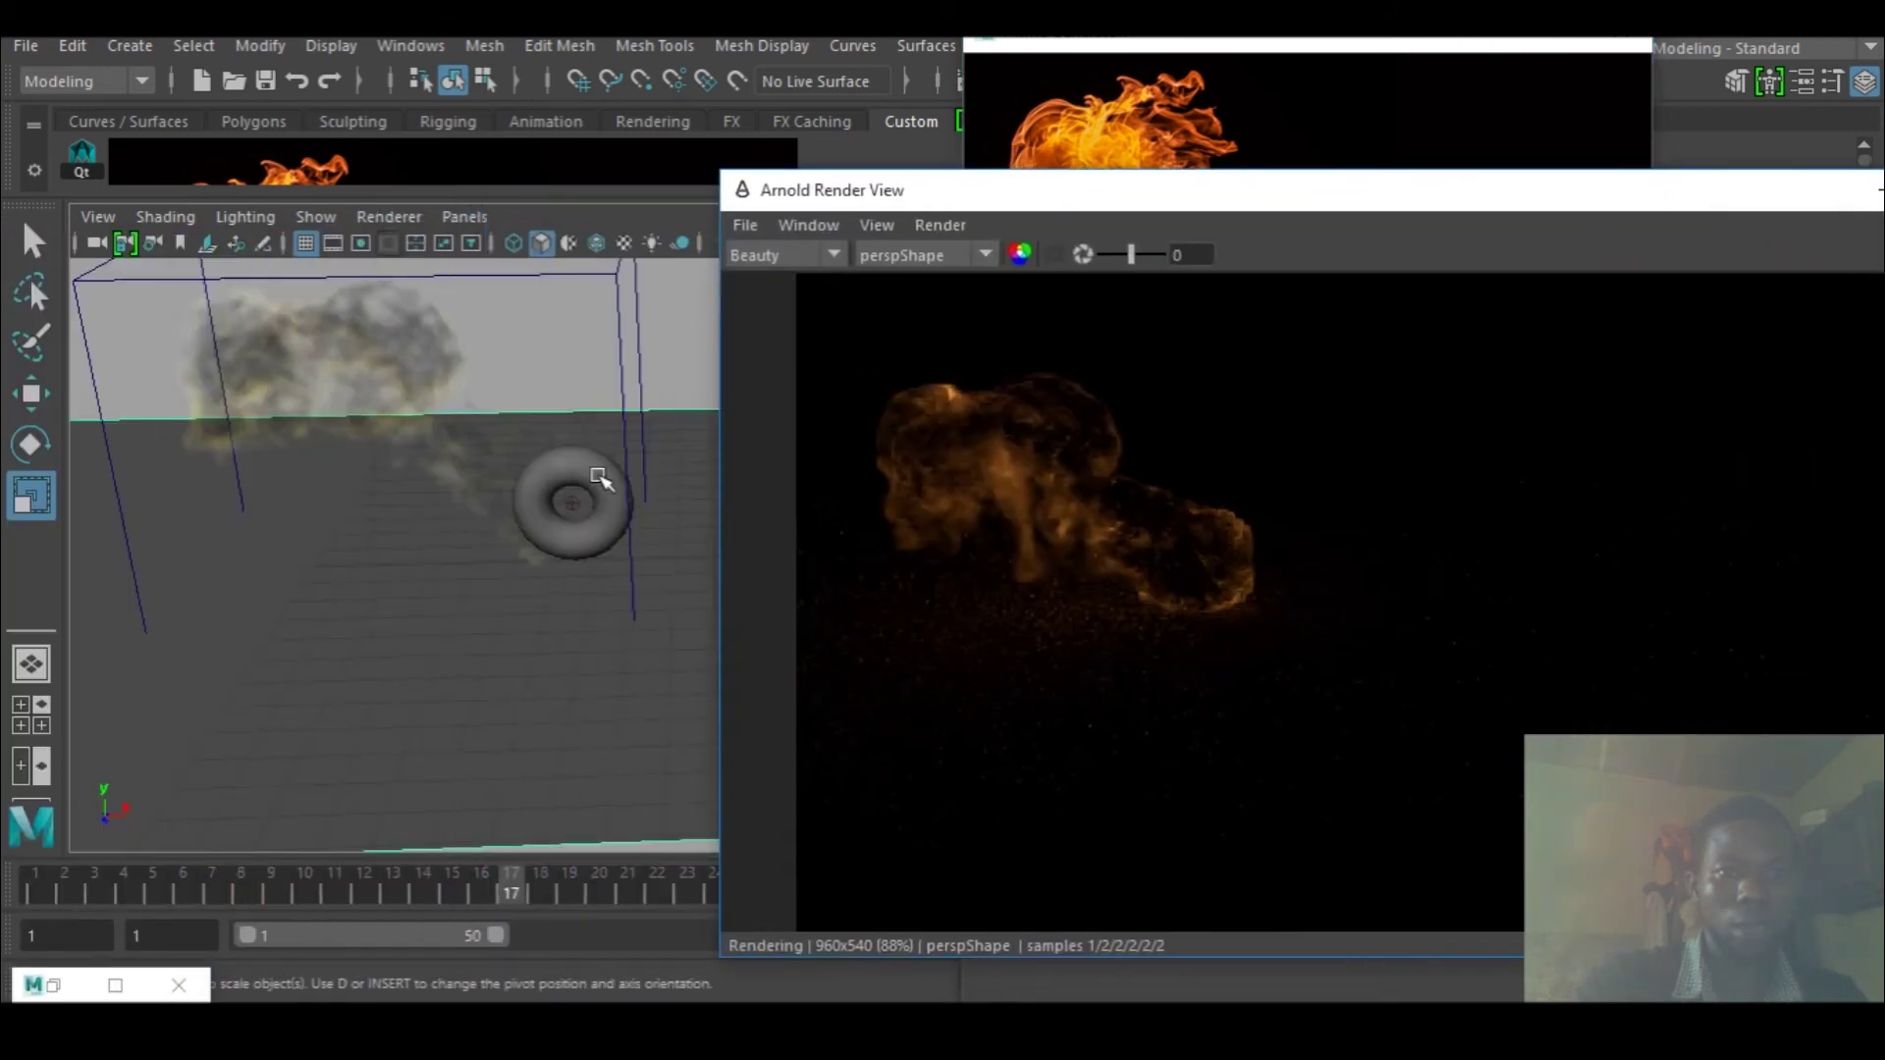
# - Select the torus, arrange the windows, and close the Arnold Render View
pyautogui.click(592, 469)
pyautogui.moveTo(1277, 196); pyautogui.dragTo(370, 208)
pyautogui.moveTo(1271, 44); pyautogui.dragTo(1359, 69)
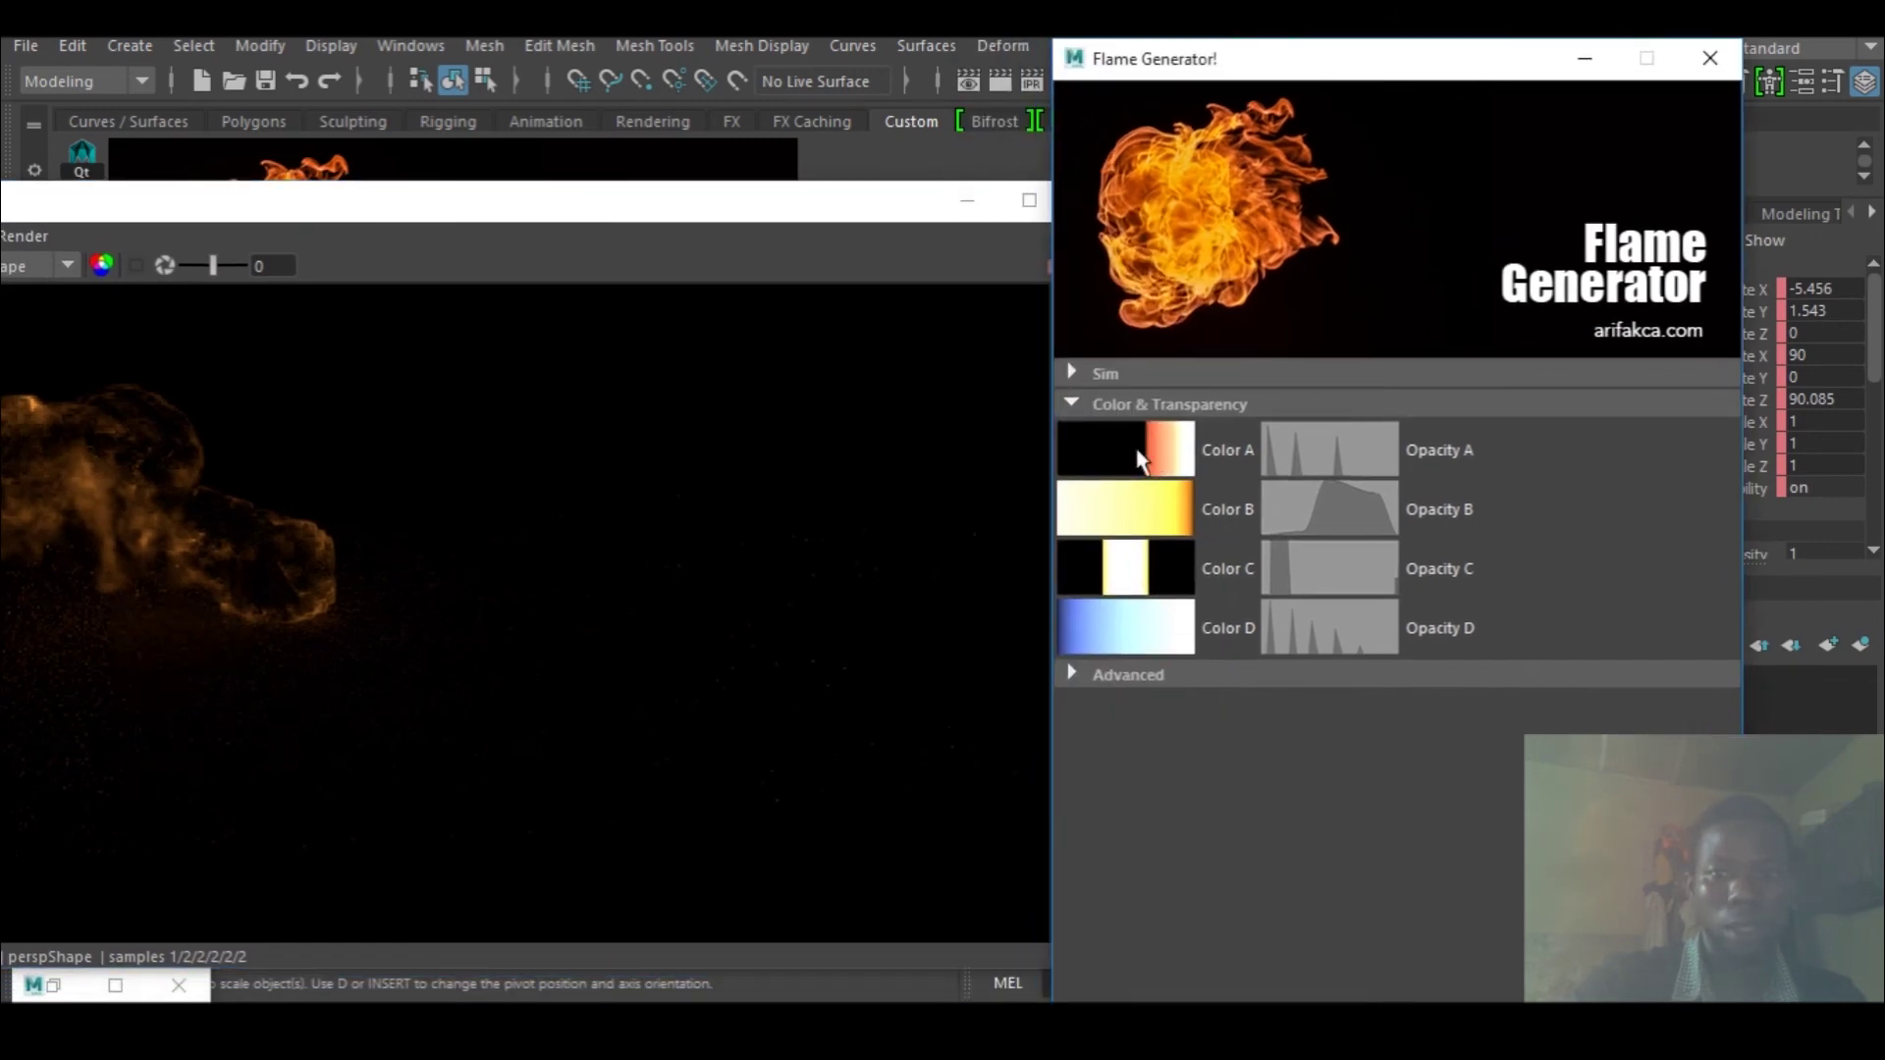
pyautogui.moveTo(904, 225); pyautogui.dragTo(933, 230)
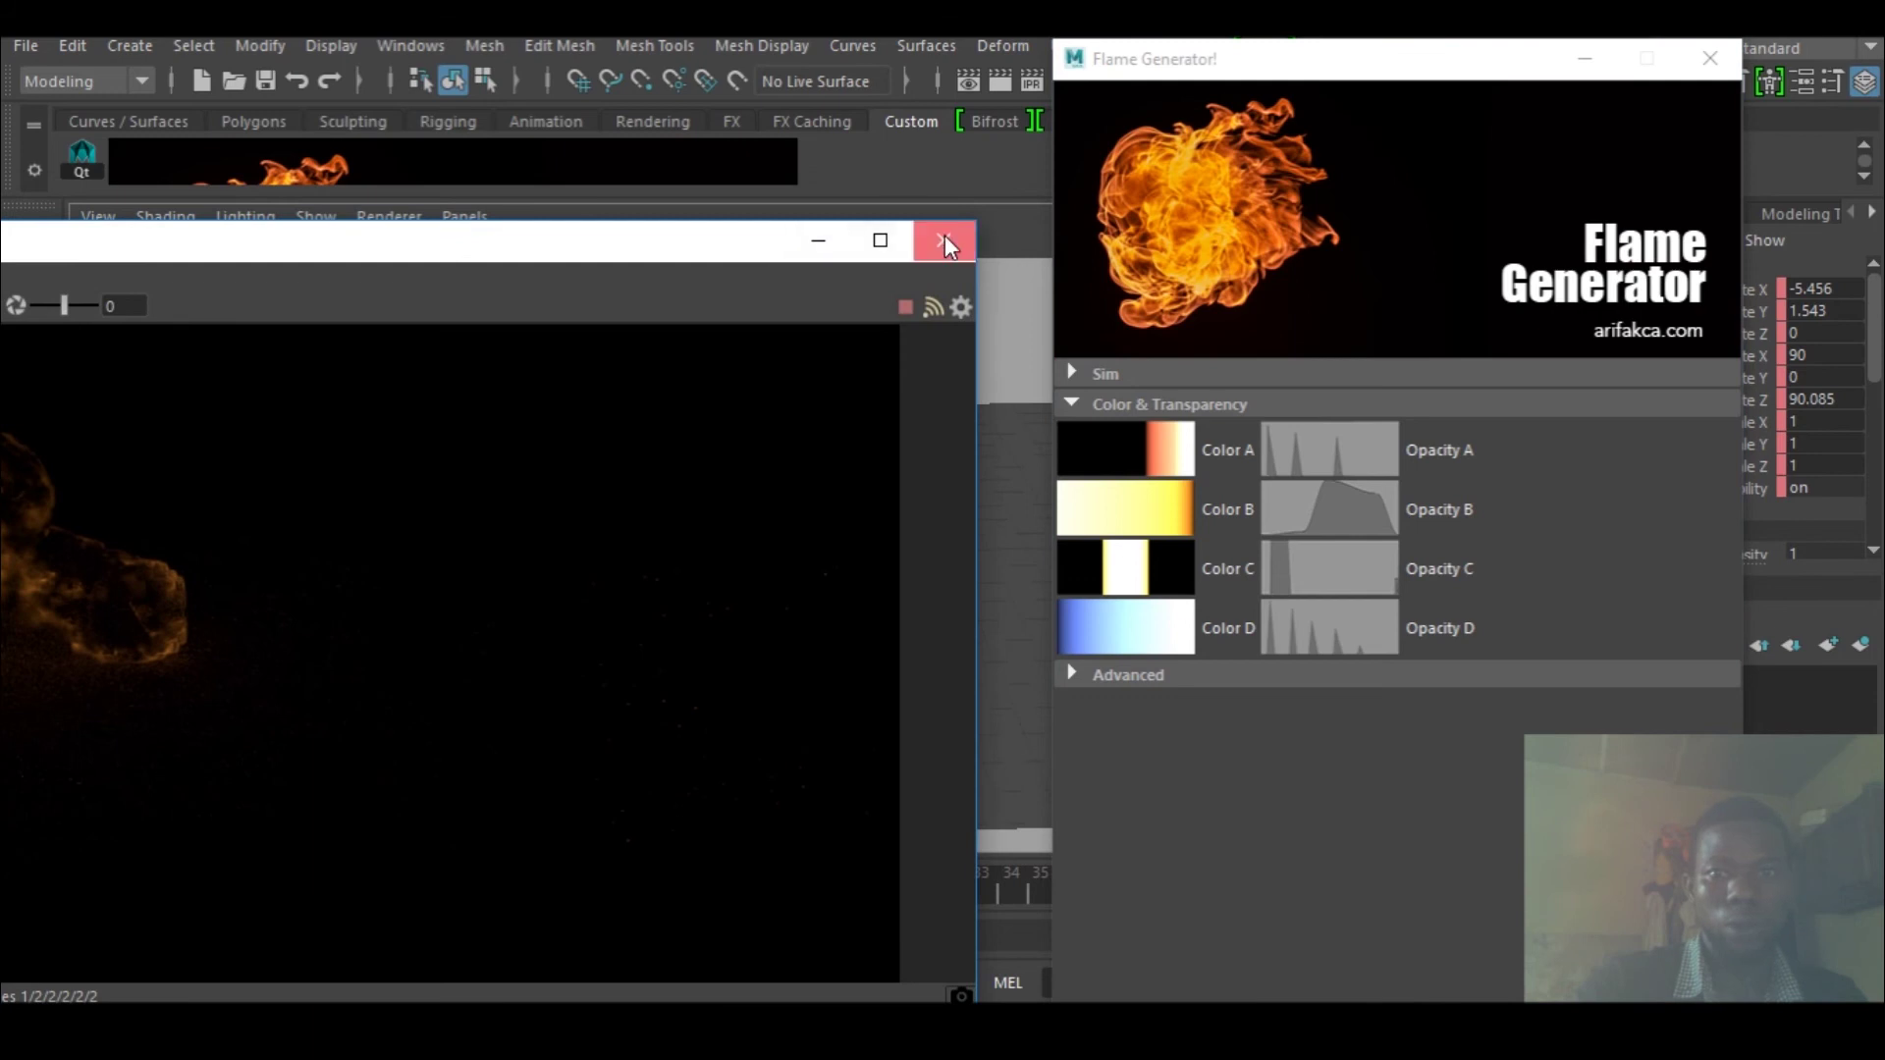
pyautogui.click(945, 243)
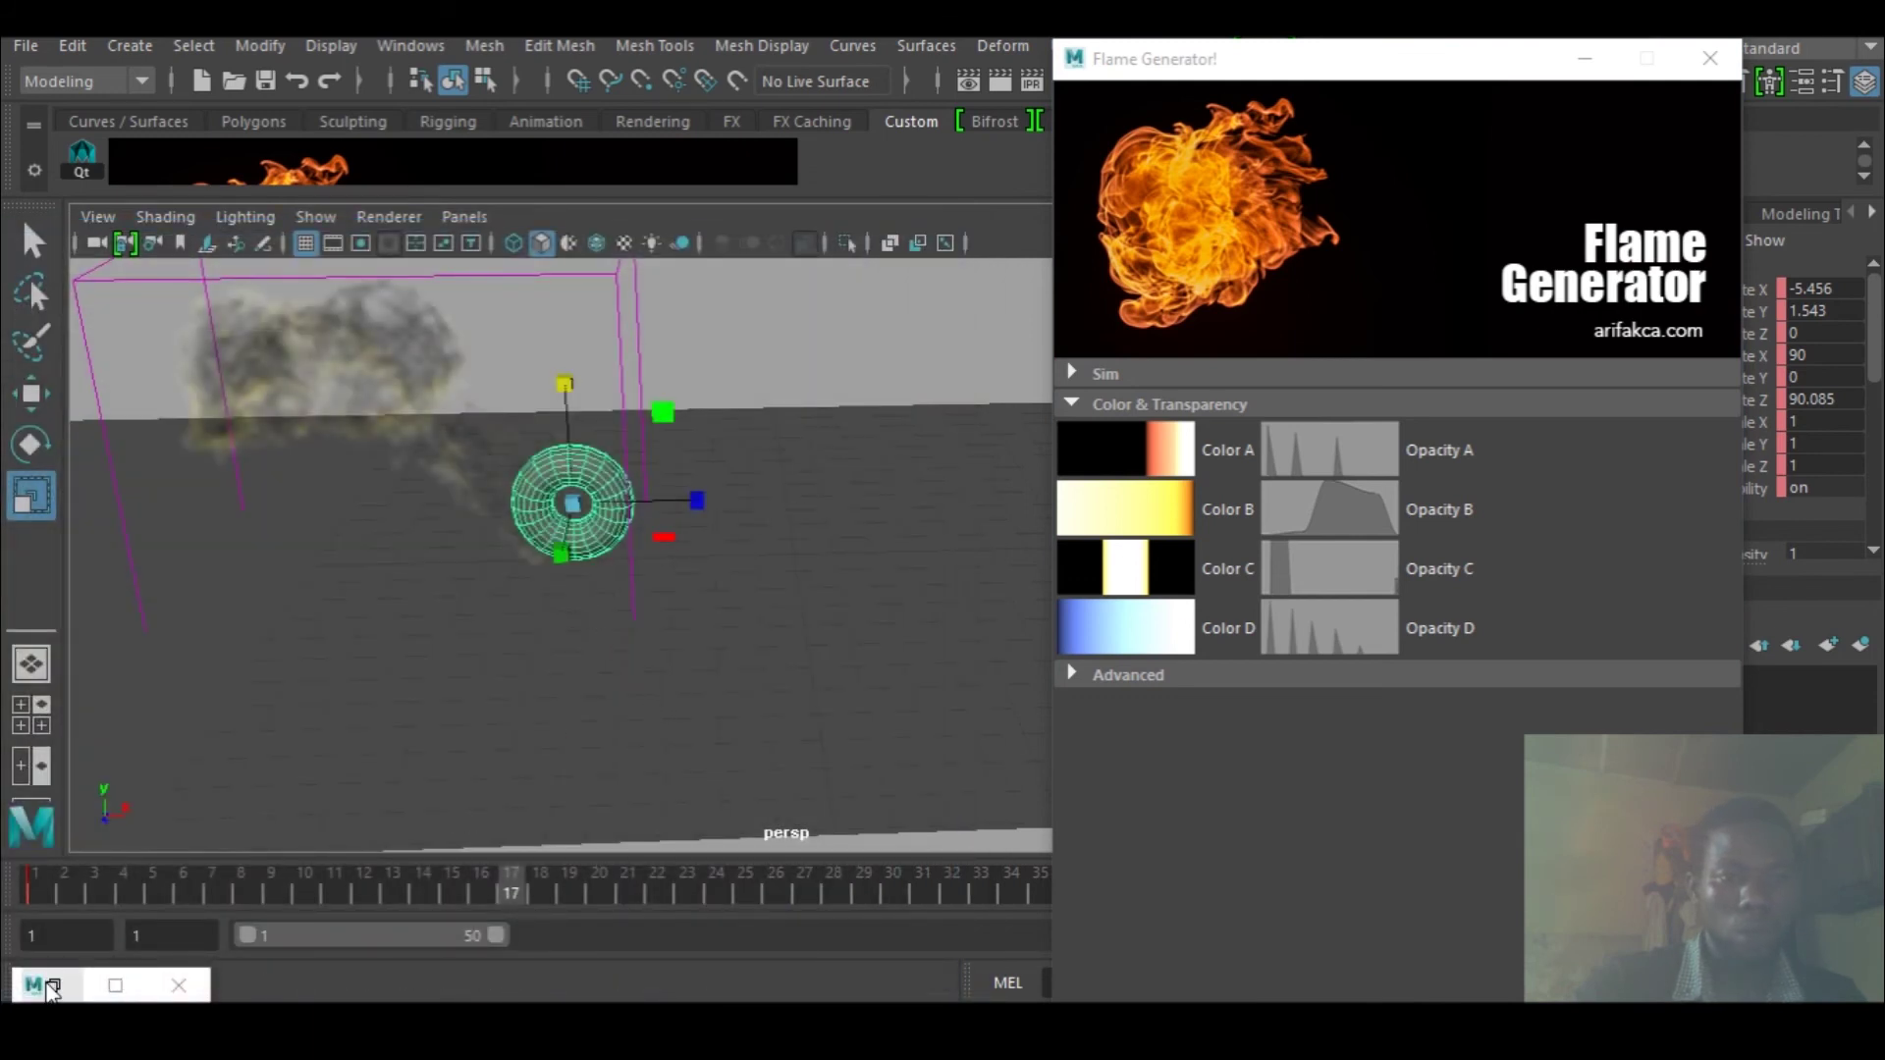
# - Select fluid1 in the Outliner, hide the Outliner, and reposition Flame Generator
pyautogui.click(51, 987)
pyautogui.click(456, 565)
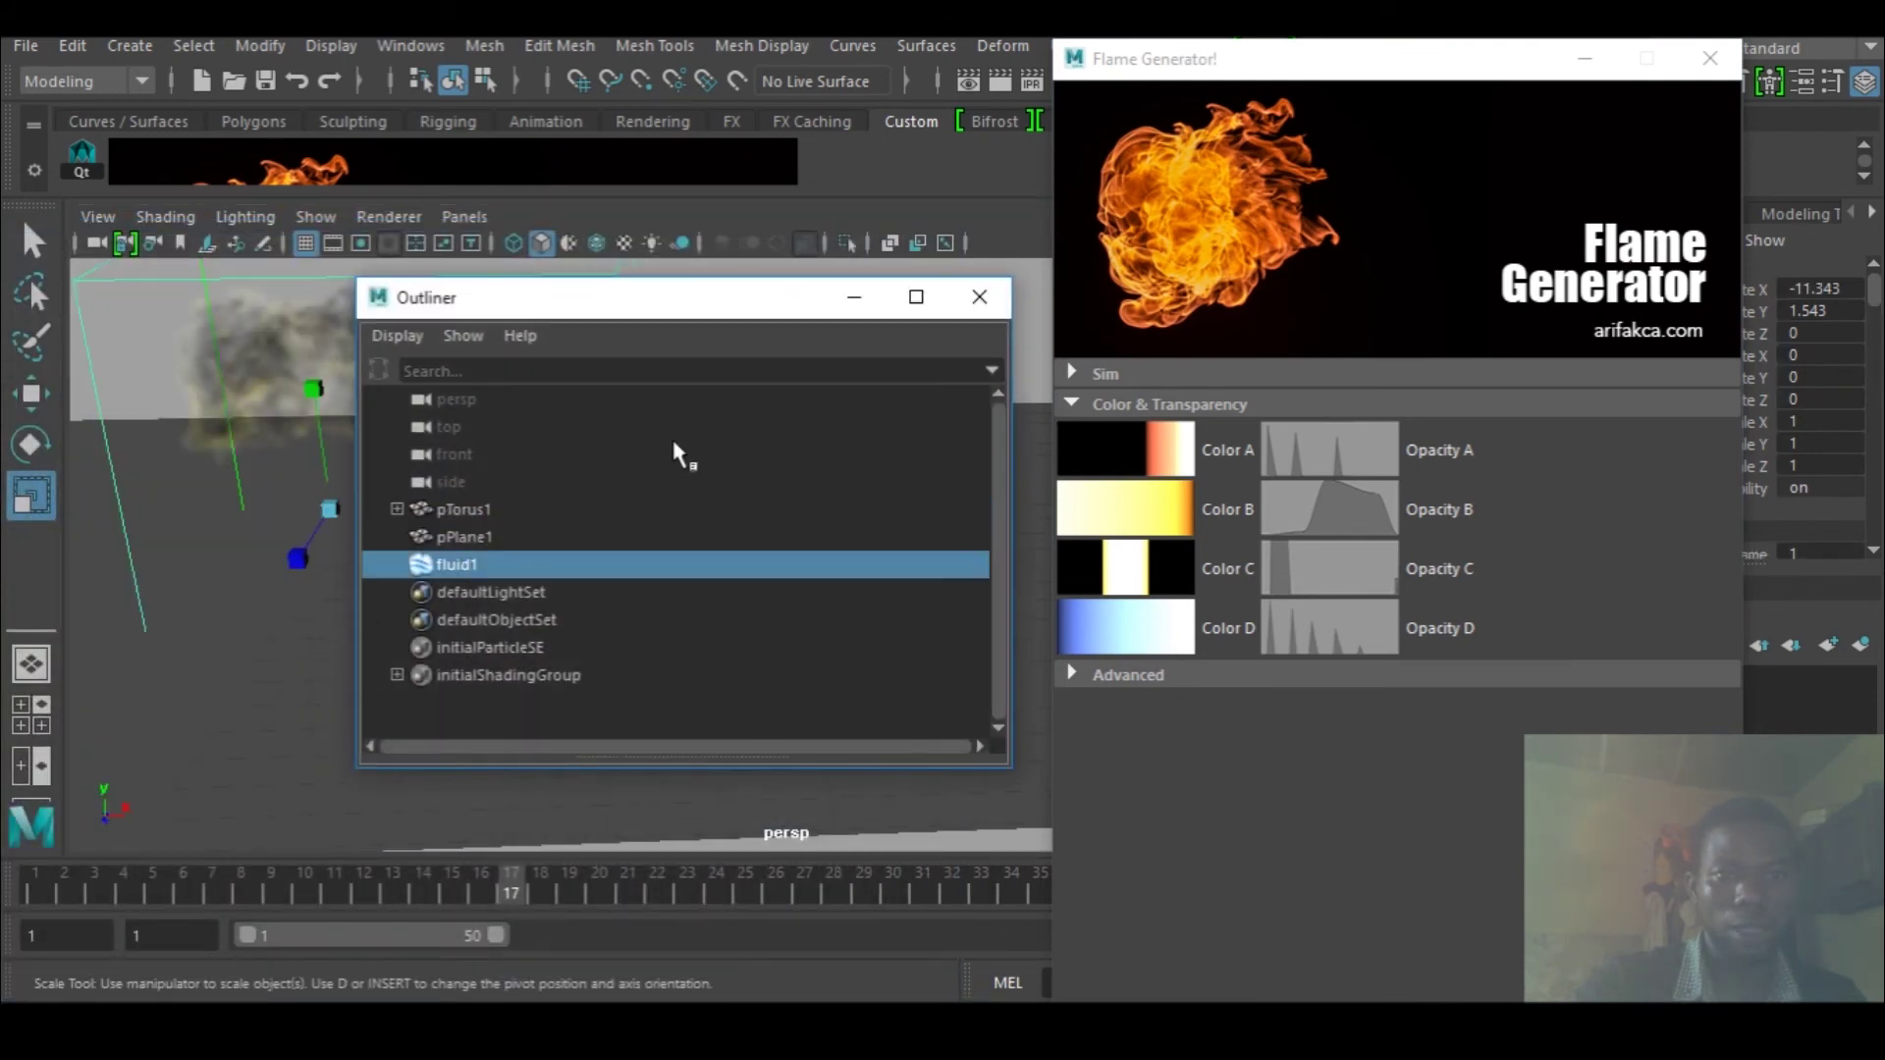
pyautogui.click(854, 296)
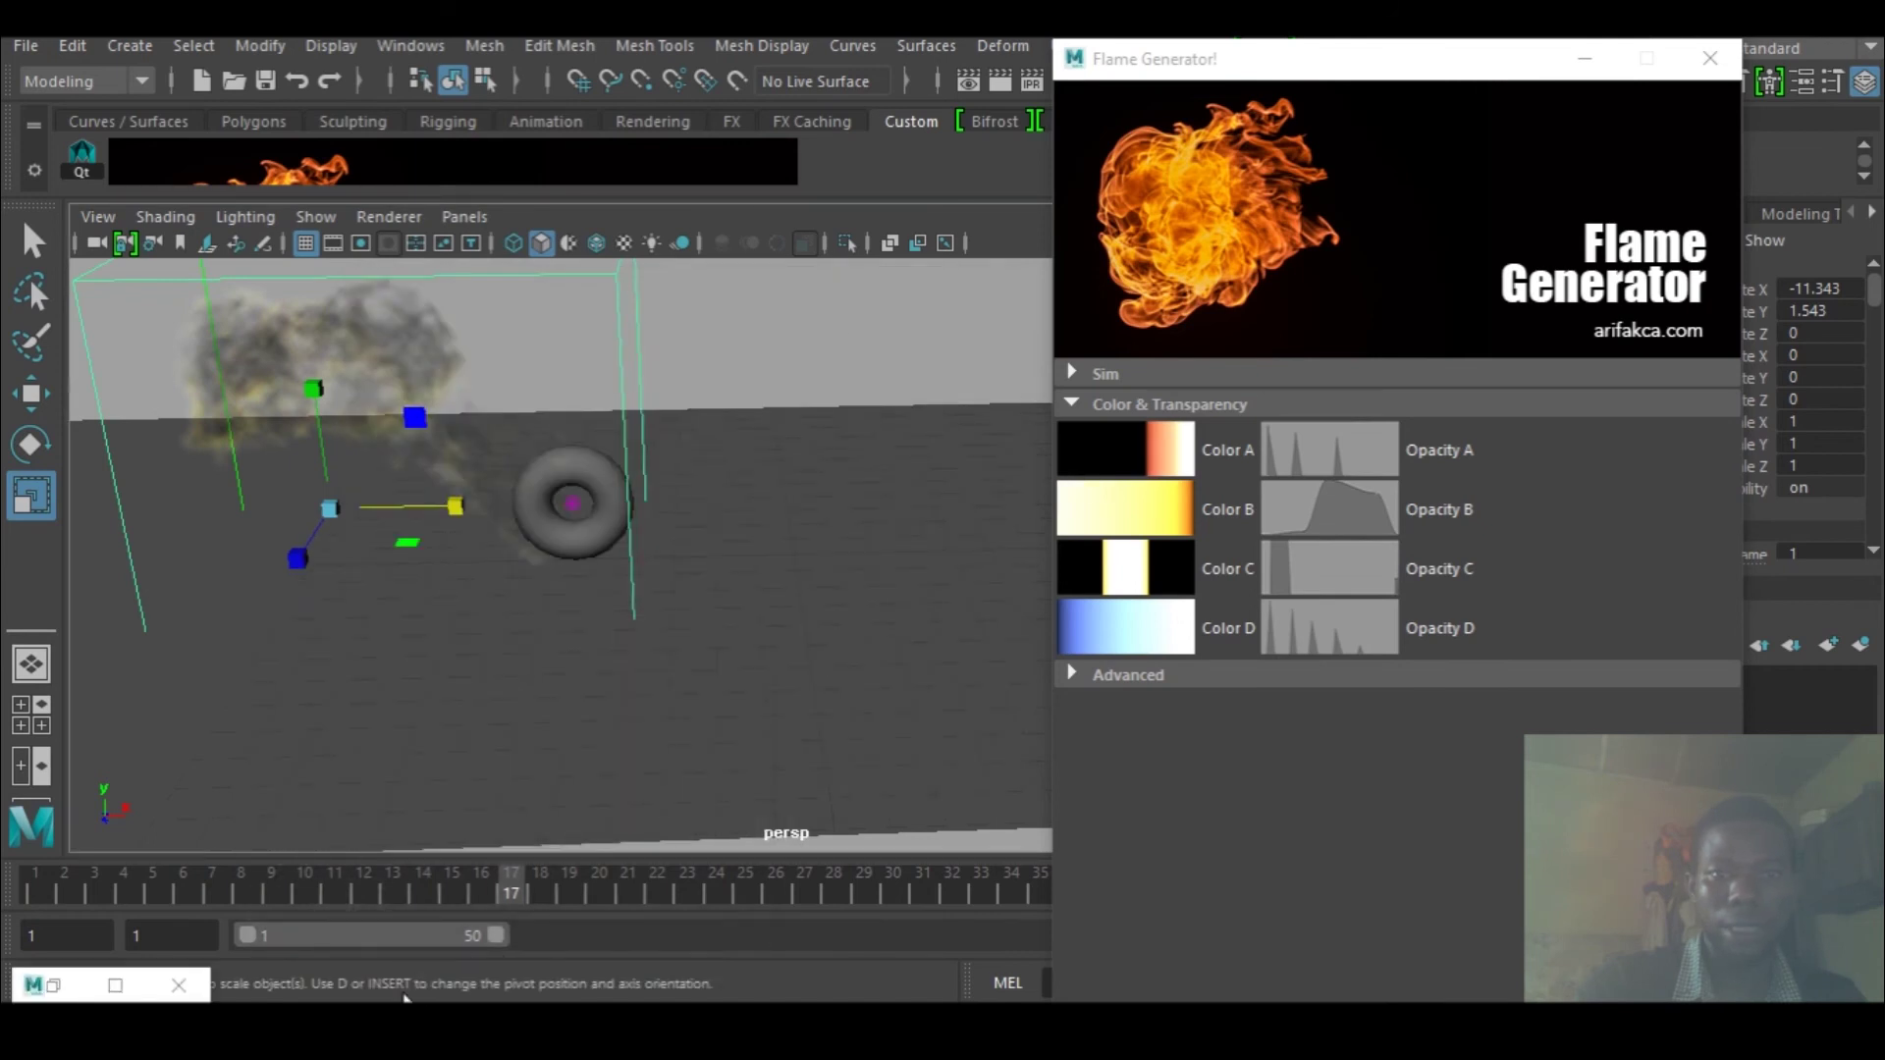
pyautogui.moveTo(1320, 64); pyautogui.dragTo(1091, 243)
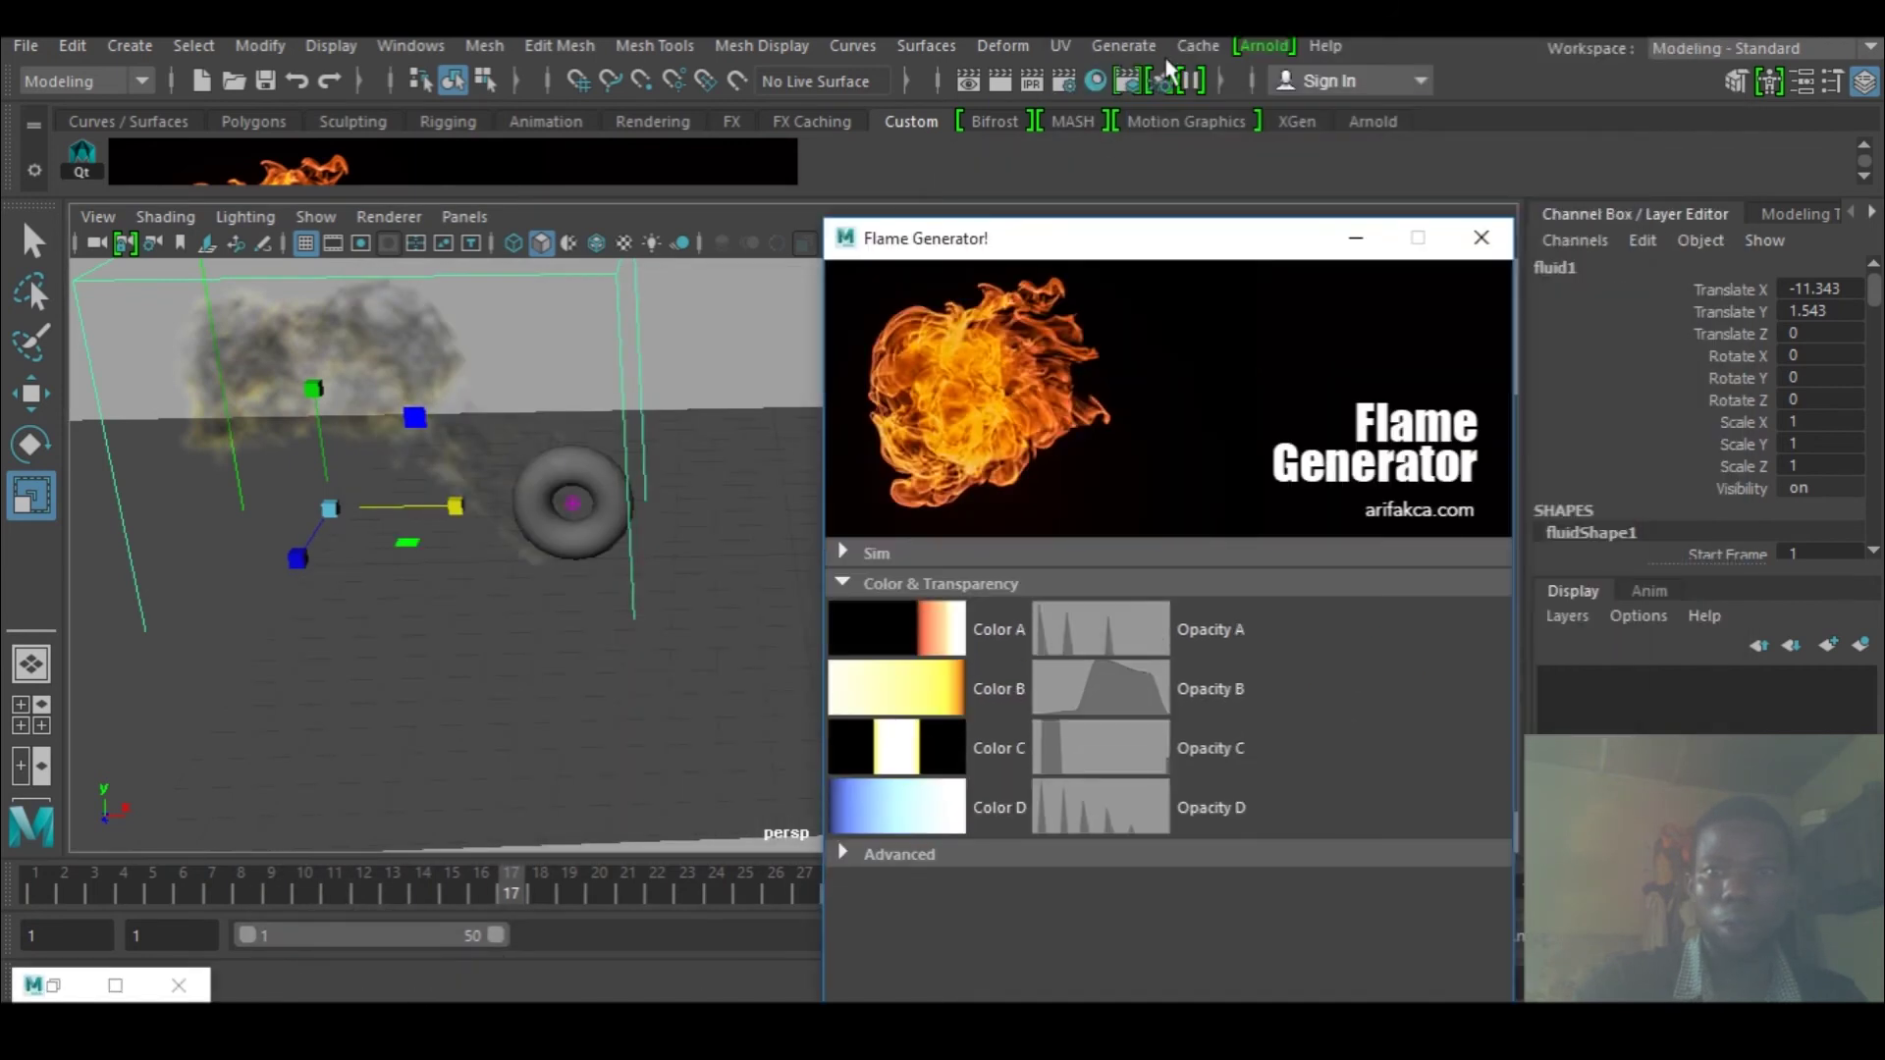
# - Reopen the Arnold RenderView and arrange it beside the Flame Generator colour settings
pyautogui.click(1265, 45)
pyautogui.click(1284, 98)
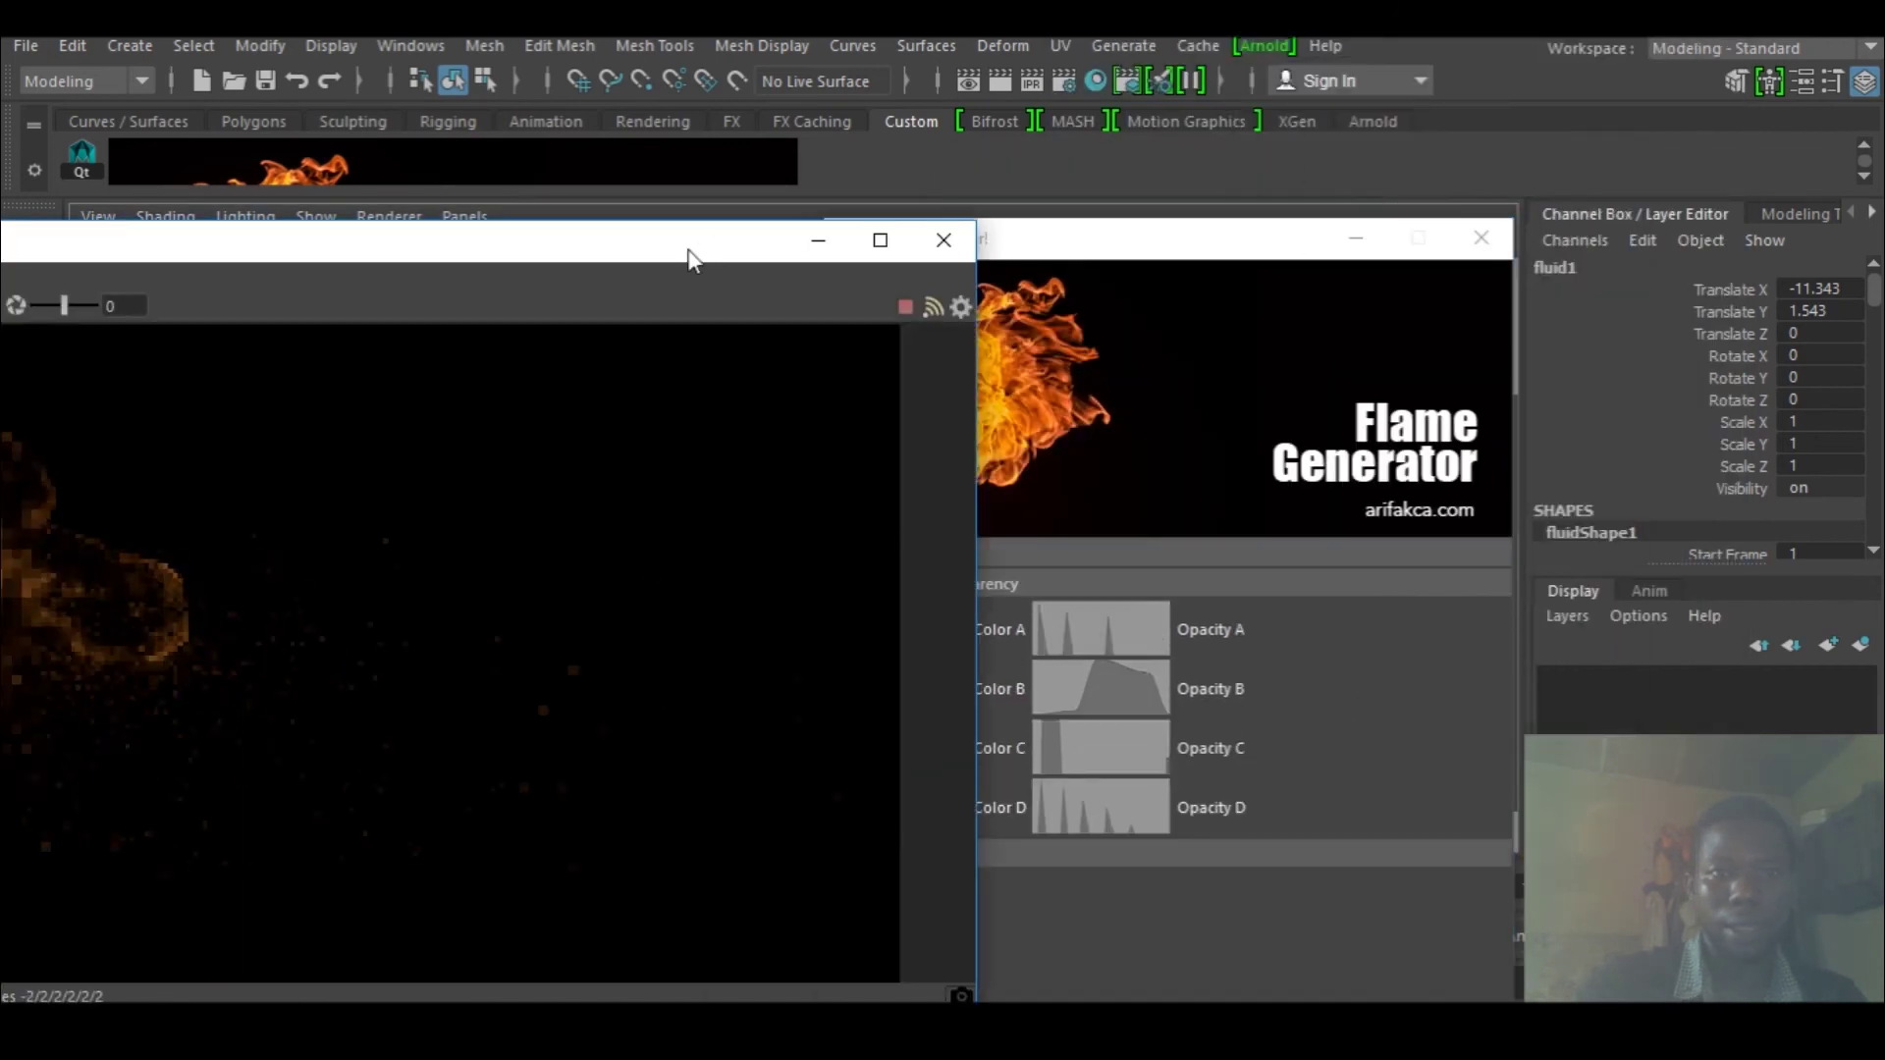
pyautogui.moveTo(735, 249); pyautogui.dragTo(765, 228)
pyautogui.moveTo(1207, 245); pyautogui.dragTo(1409, 189)
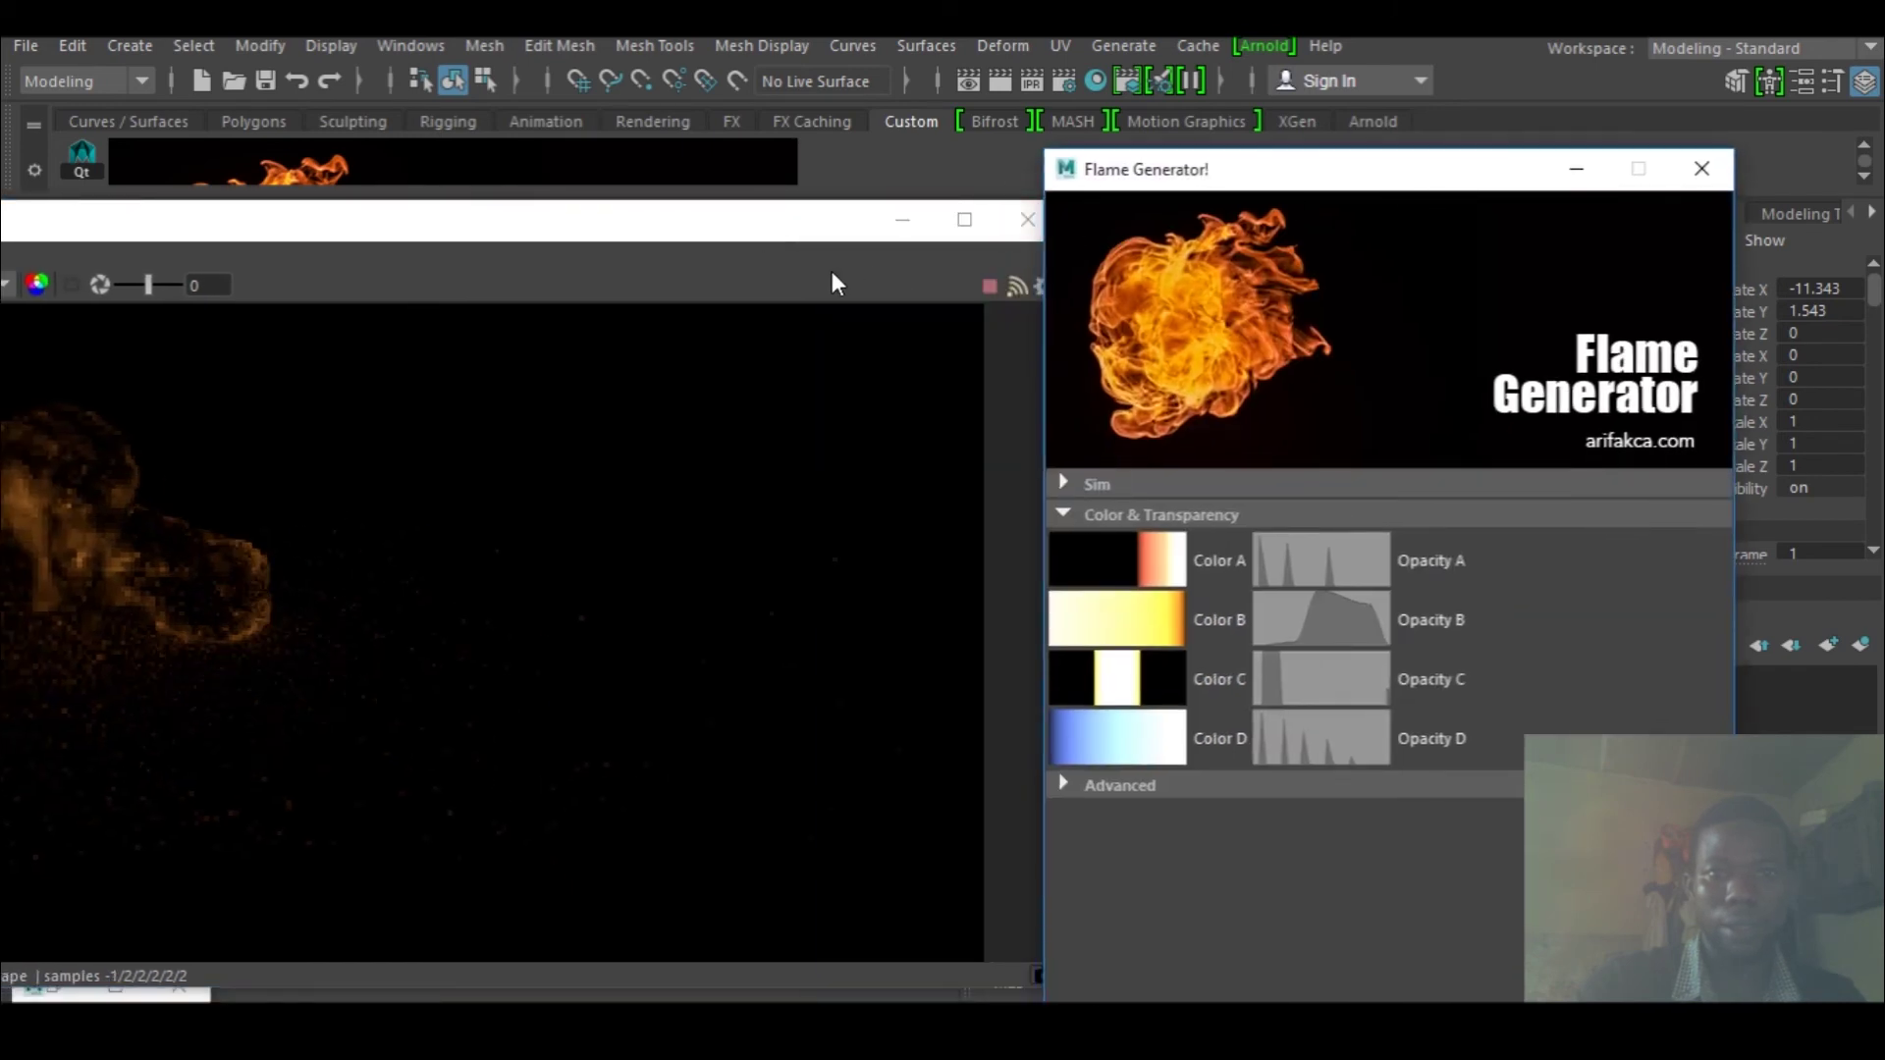
pyautogui.moveTo(790, 227); pyautogui.dragTo(908, 172)
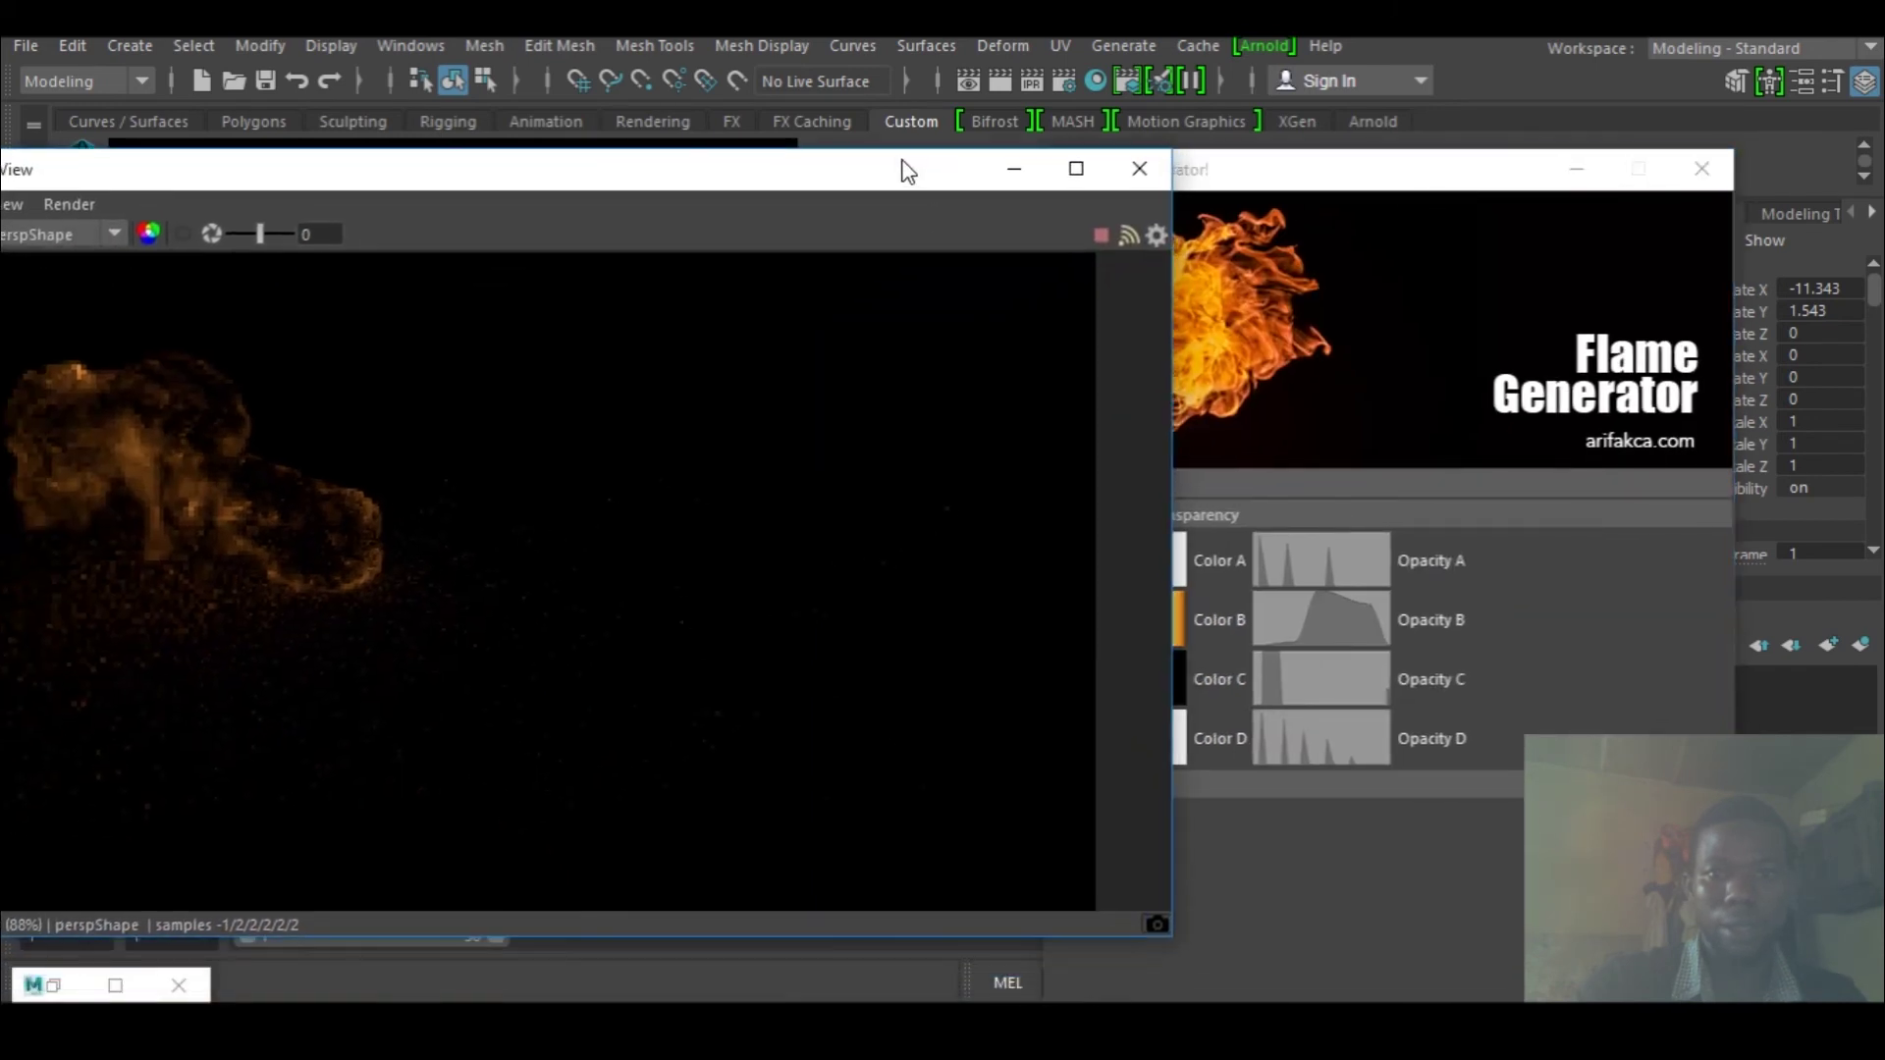
pyautogui.click(1198, 559)
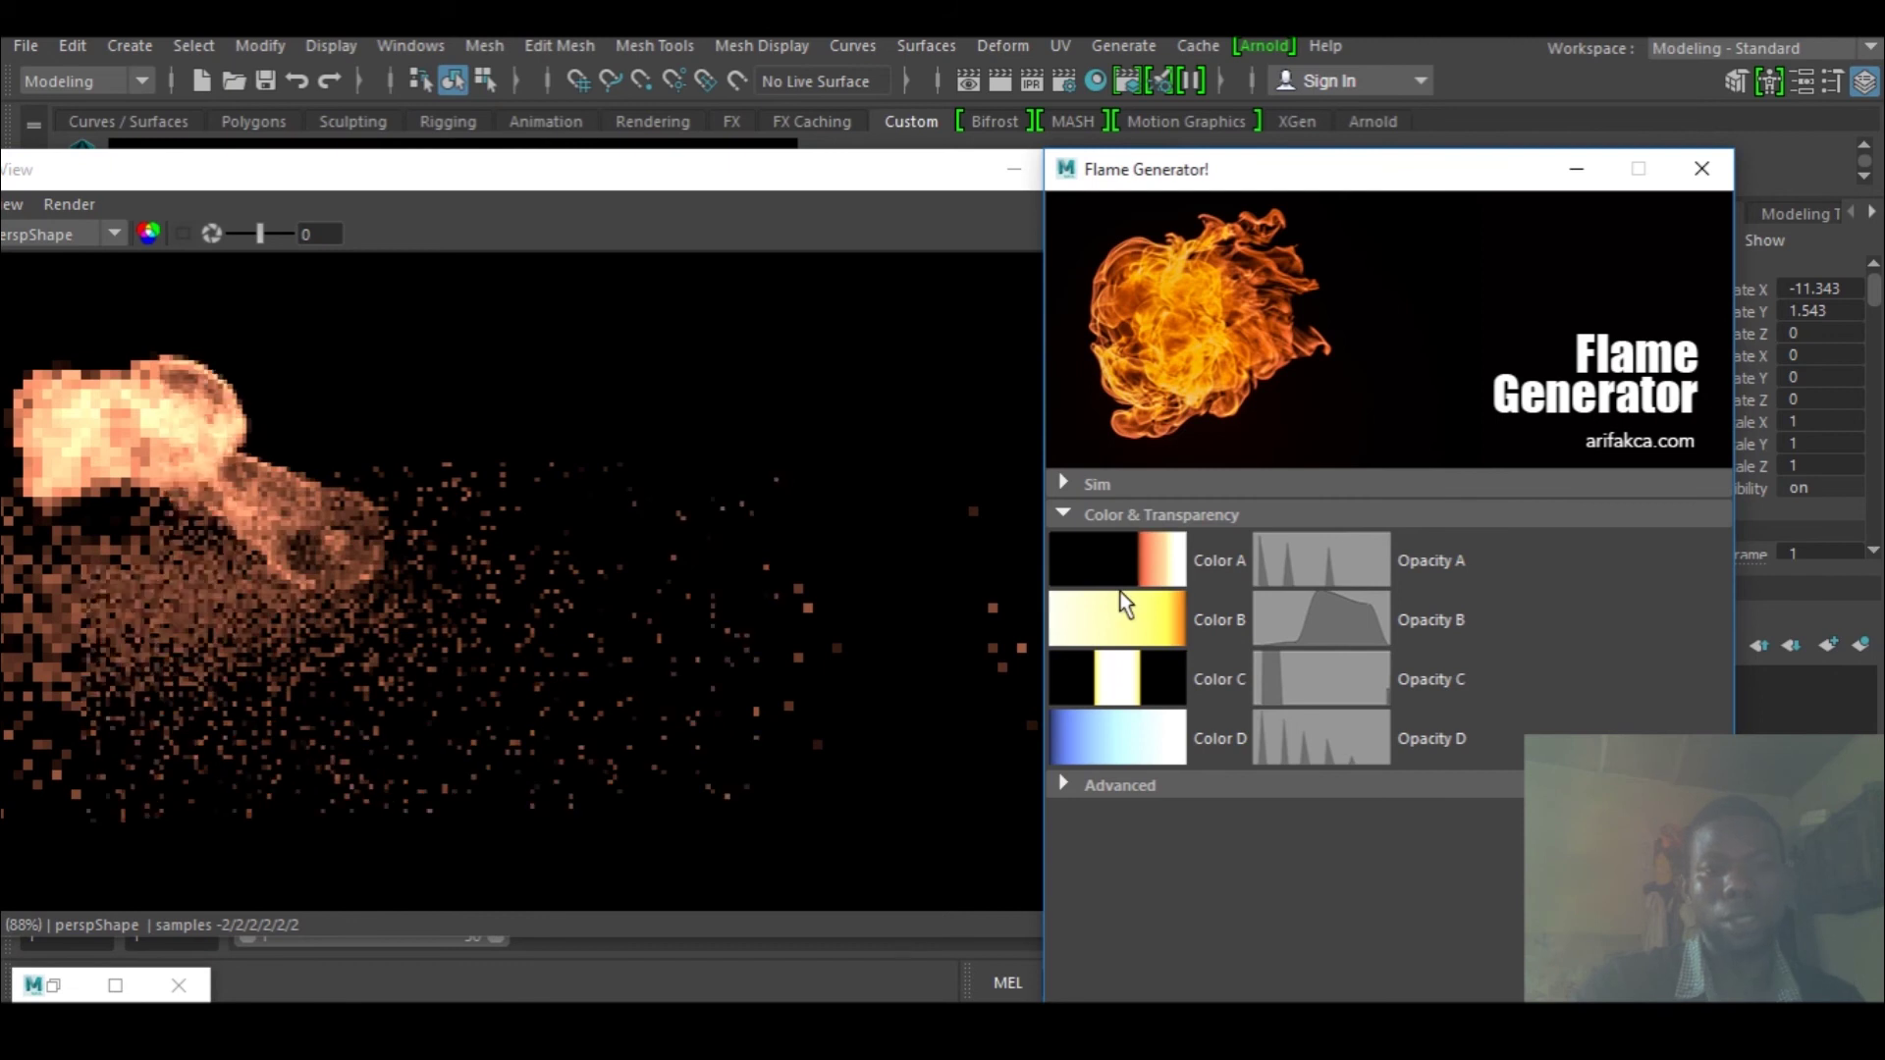
pyautogui.moveTo(1304, 167); pyautogui.dragTo(1425, 144)
# - Try the Color C, D and B presets and Opacity D and C ramps, ending orange
pyautogui.click(1252, 638)
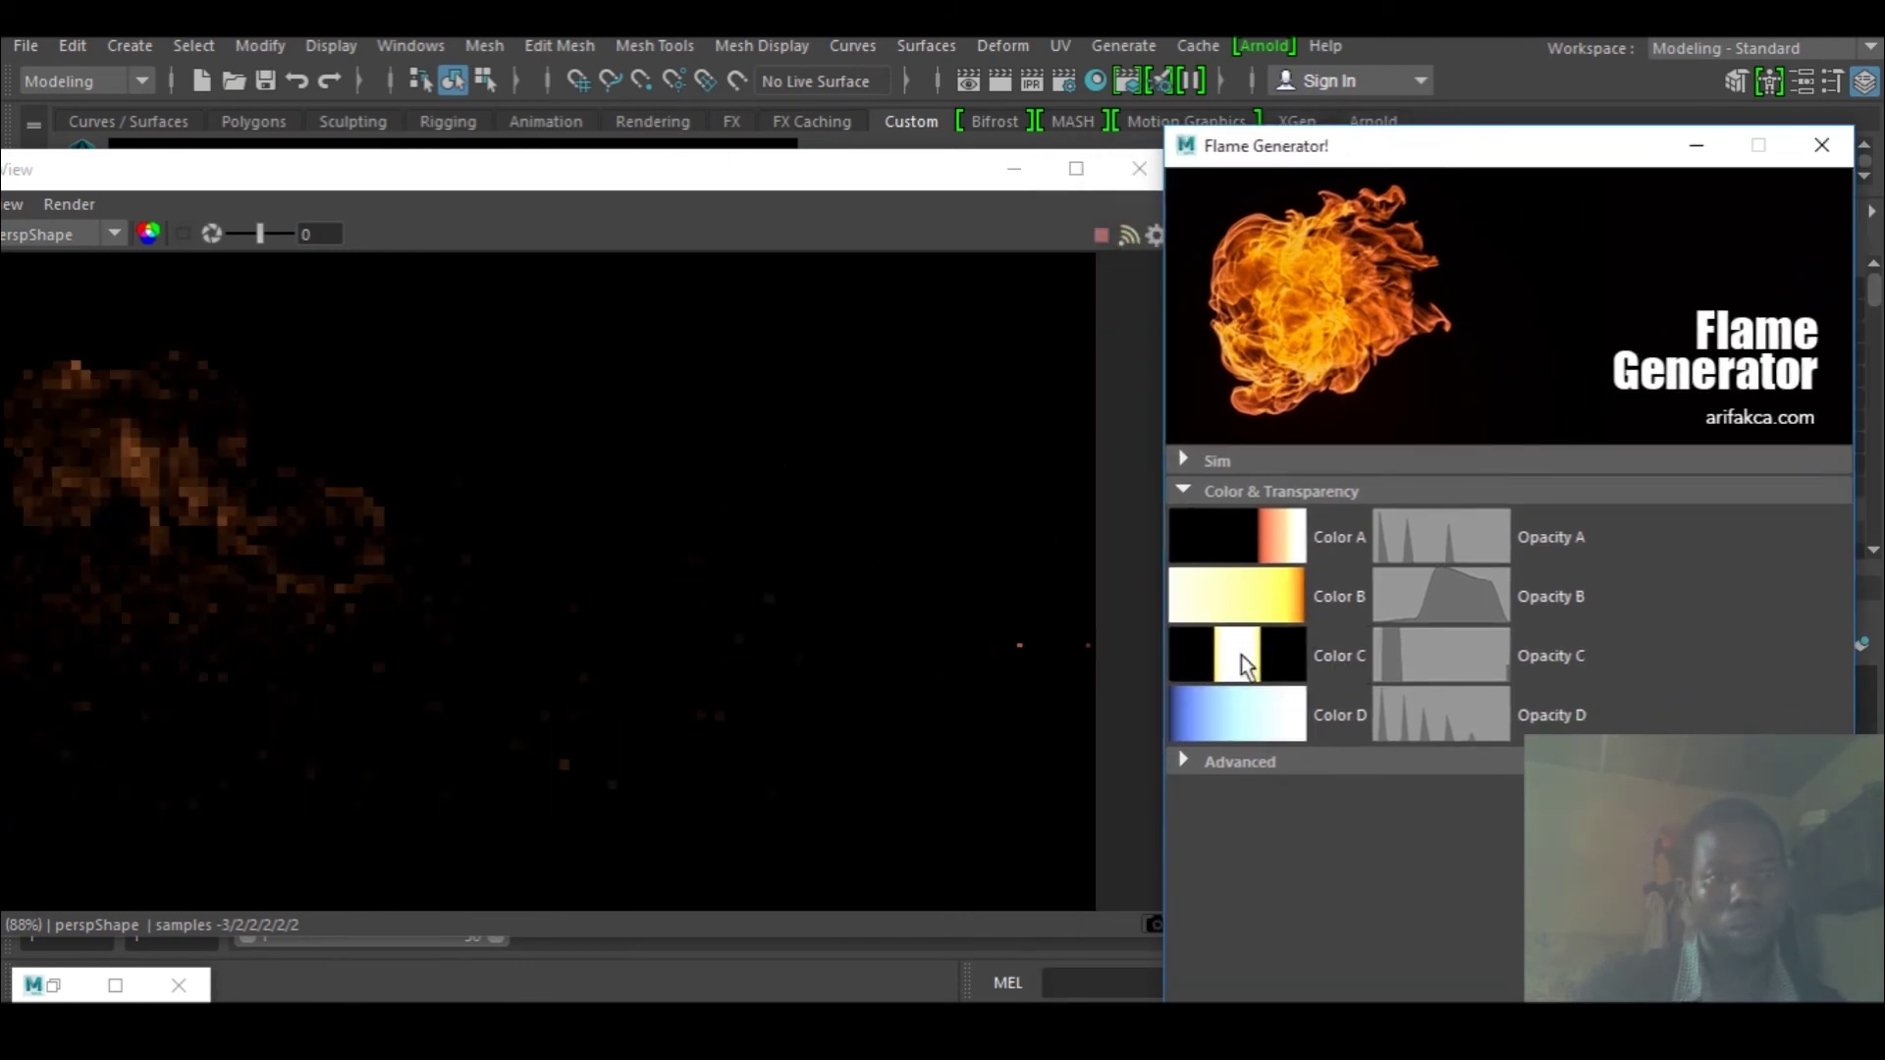
pyautogui.click(1239, 736)
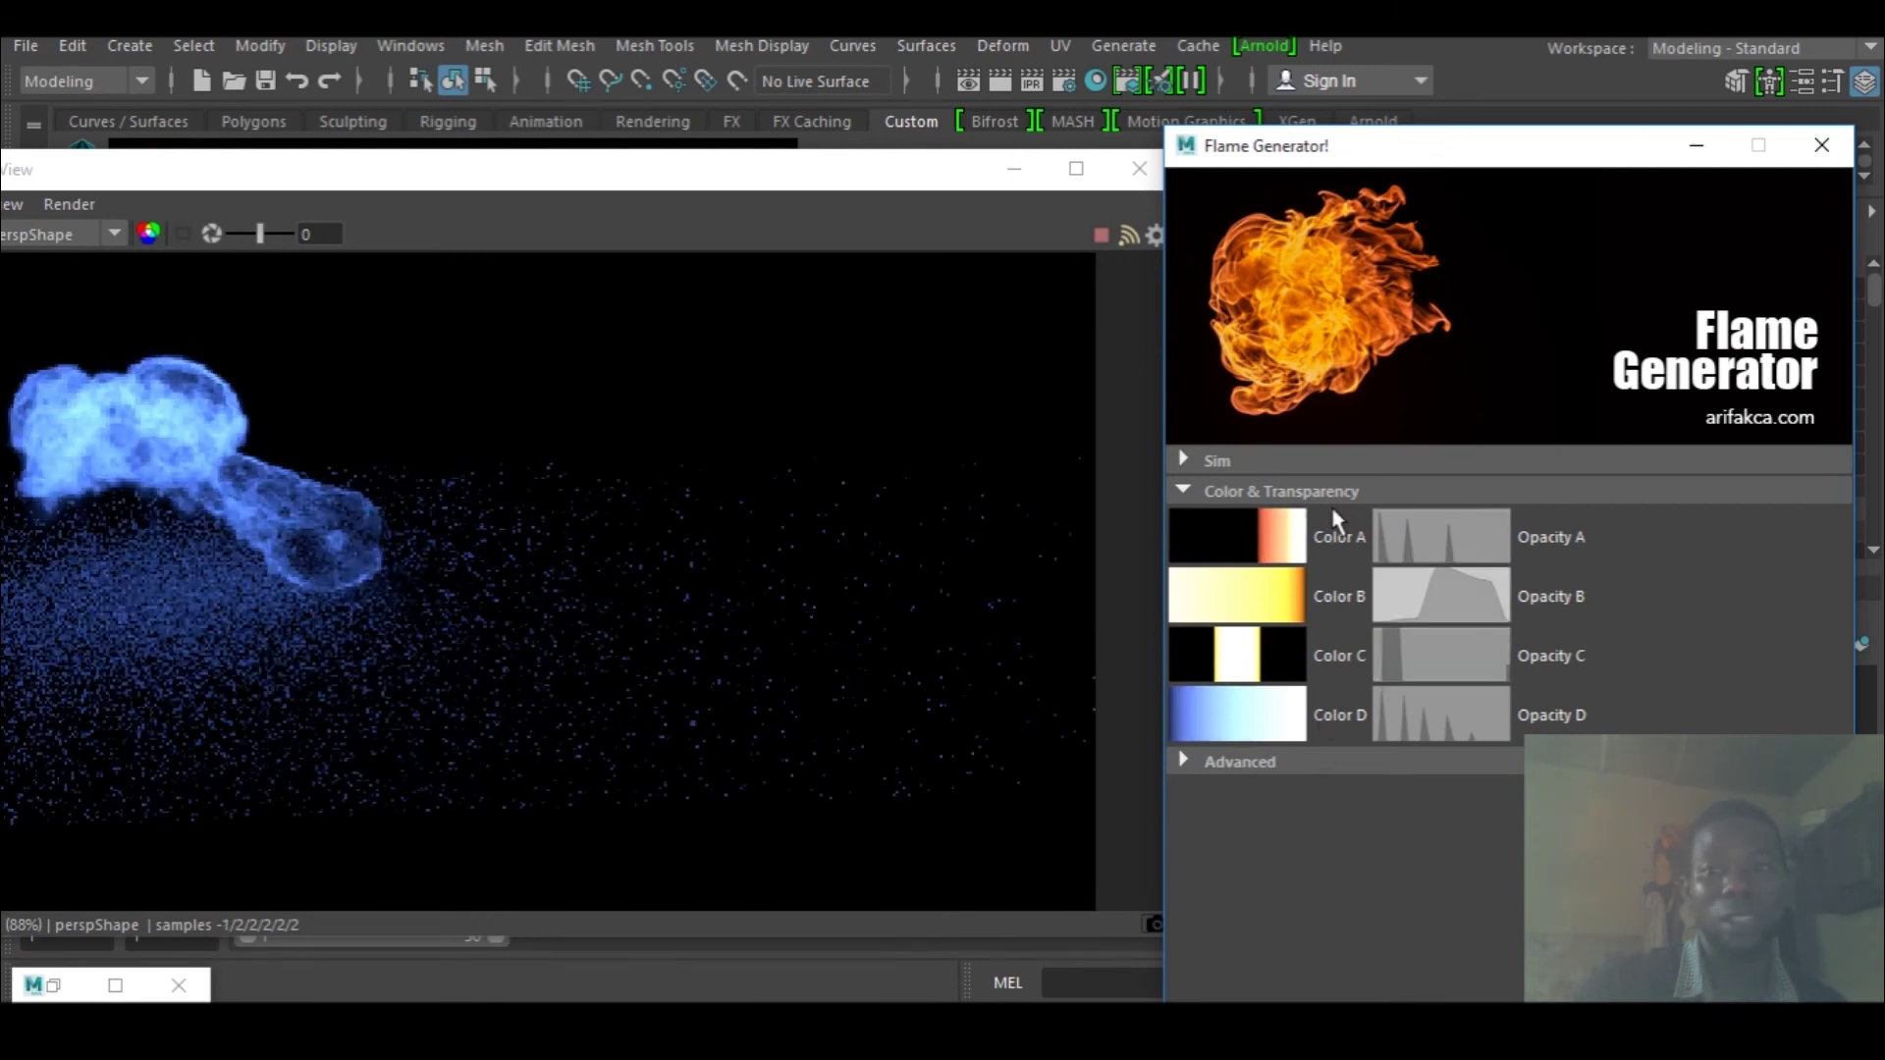
pyautogui.click(1274, 622)
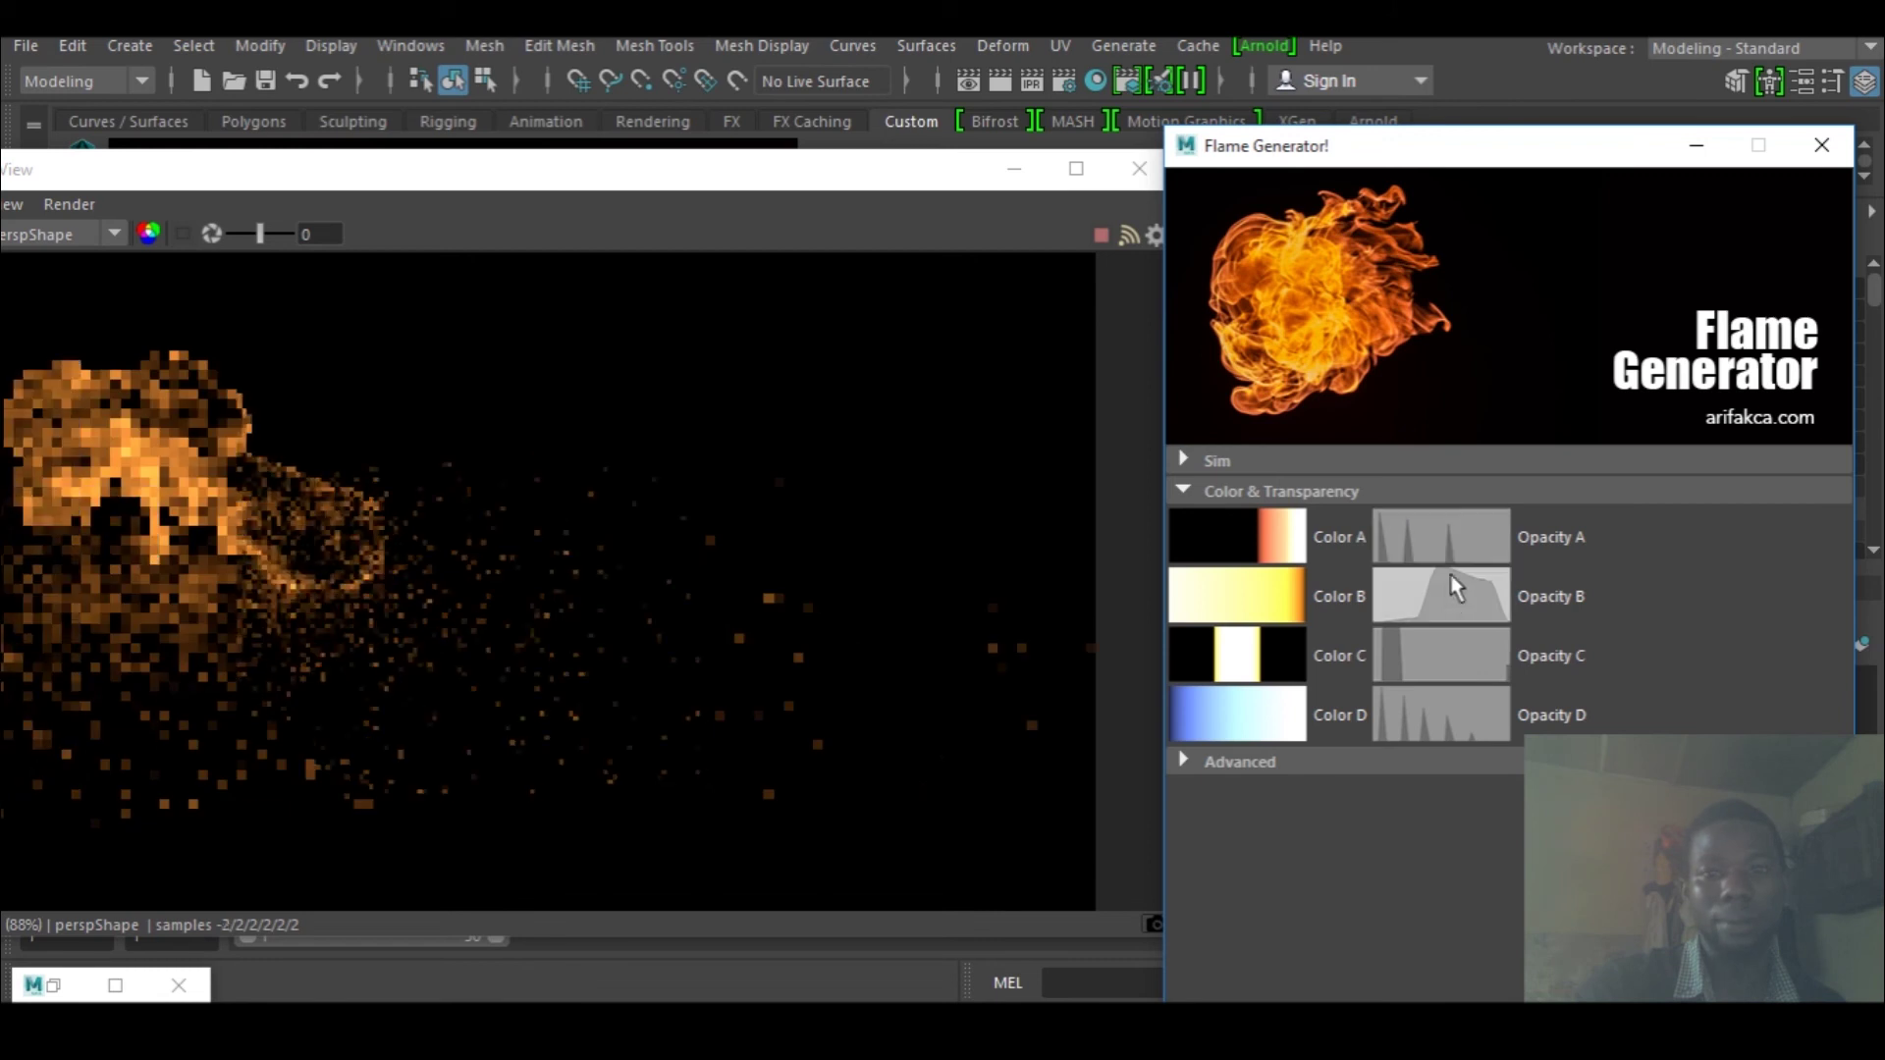
pyautogui.click(1449, 722)
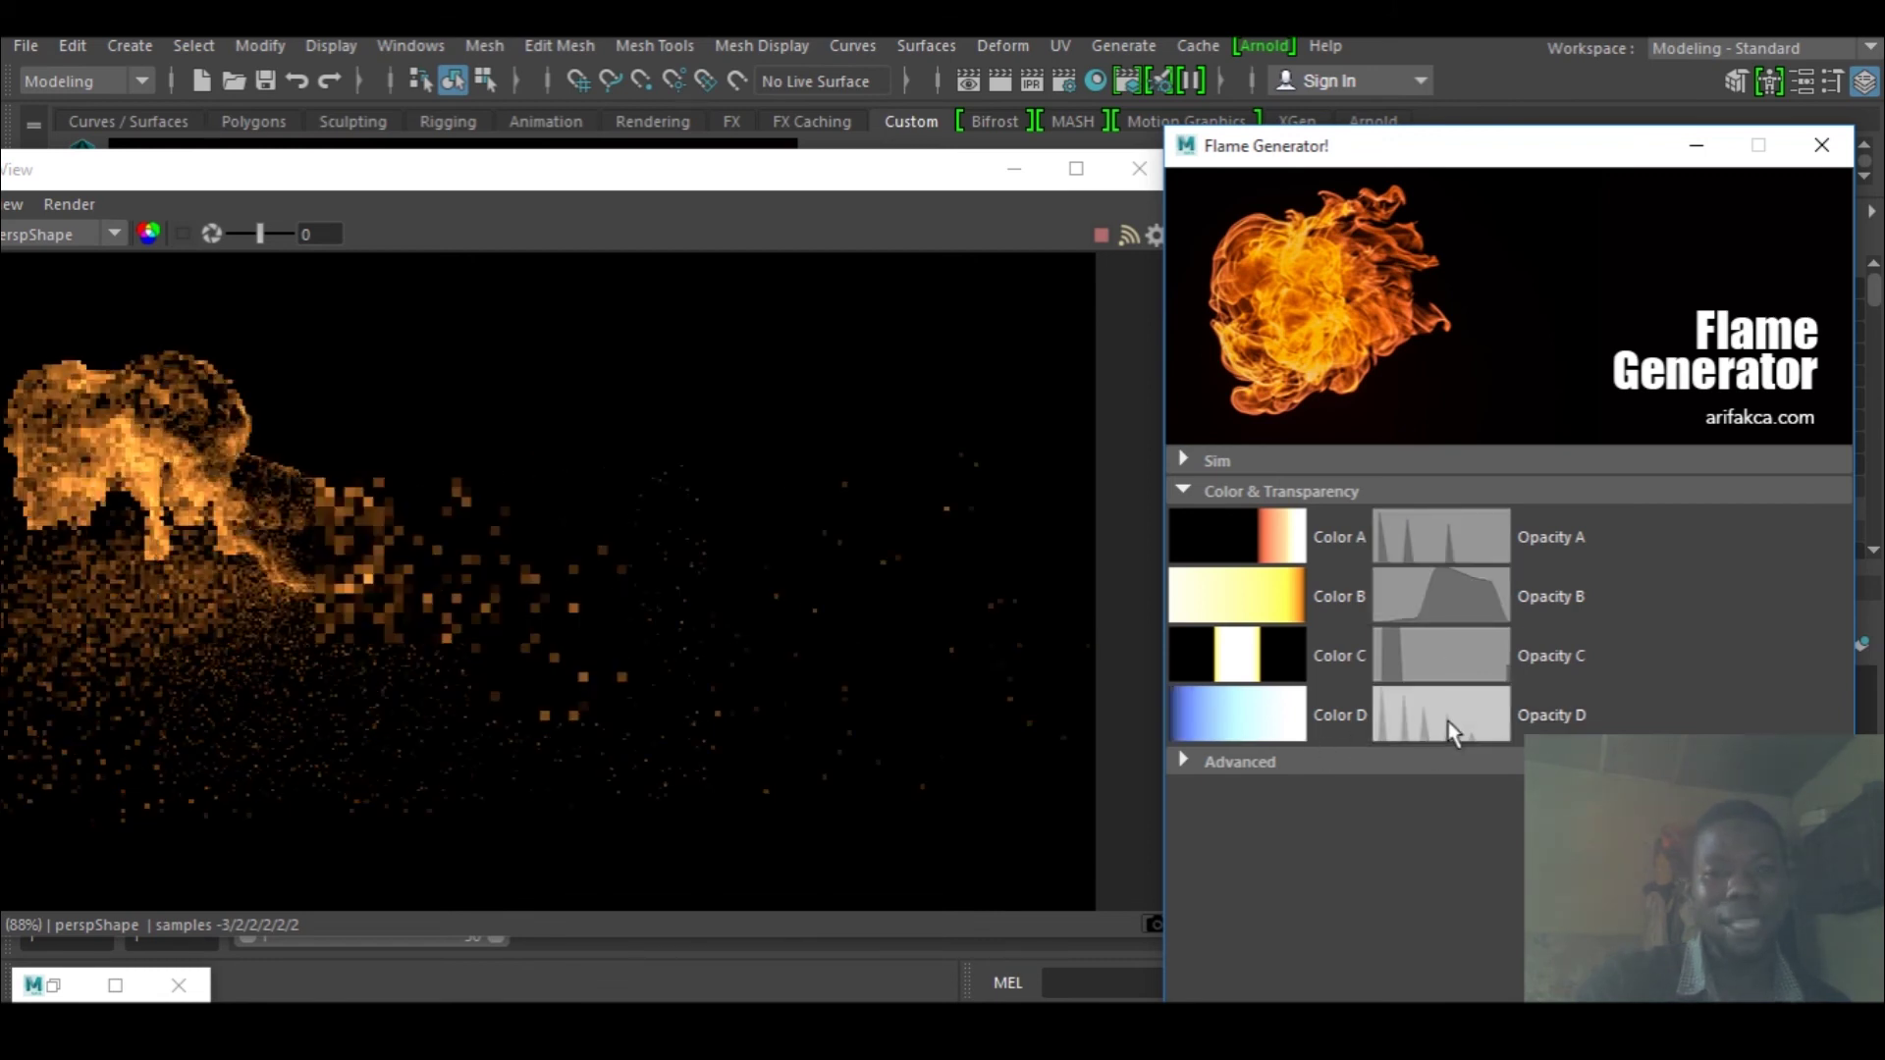
pyautogui.click(1469, 656)
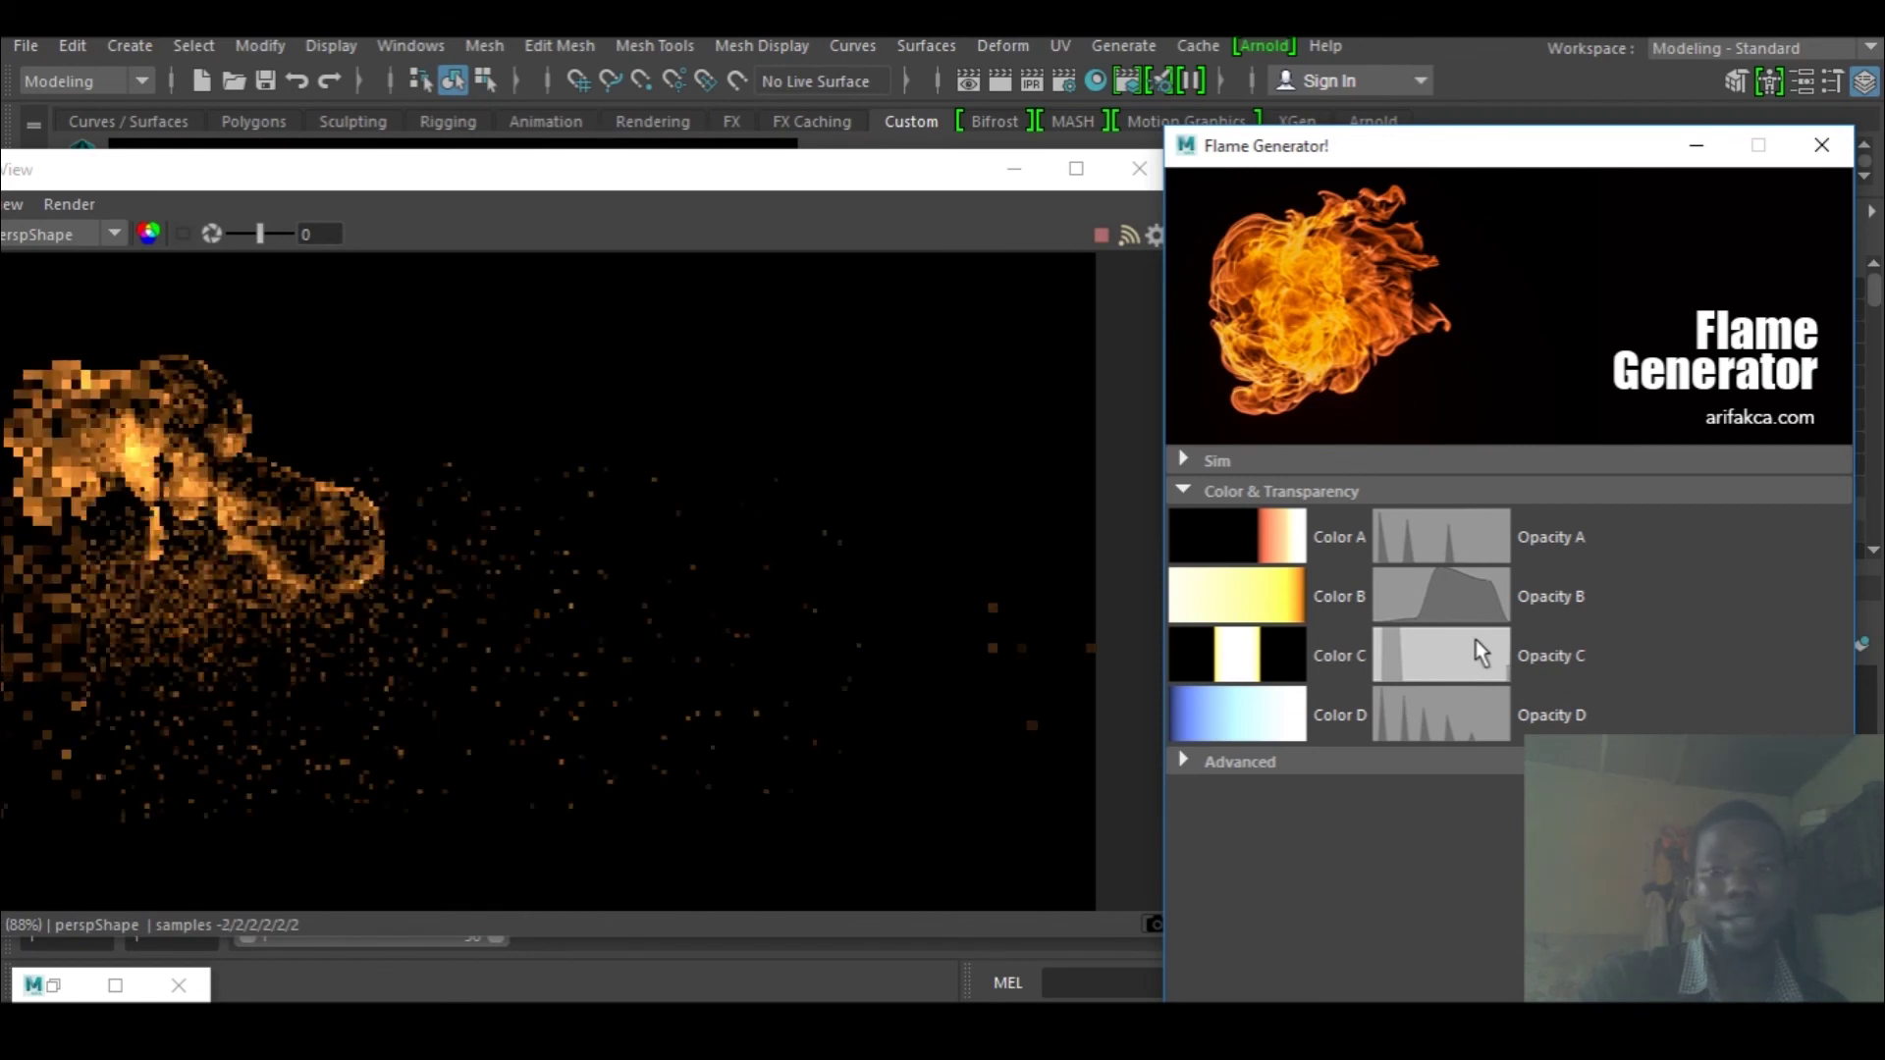